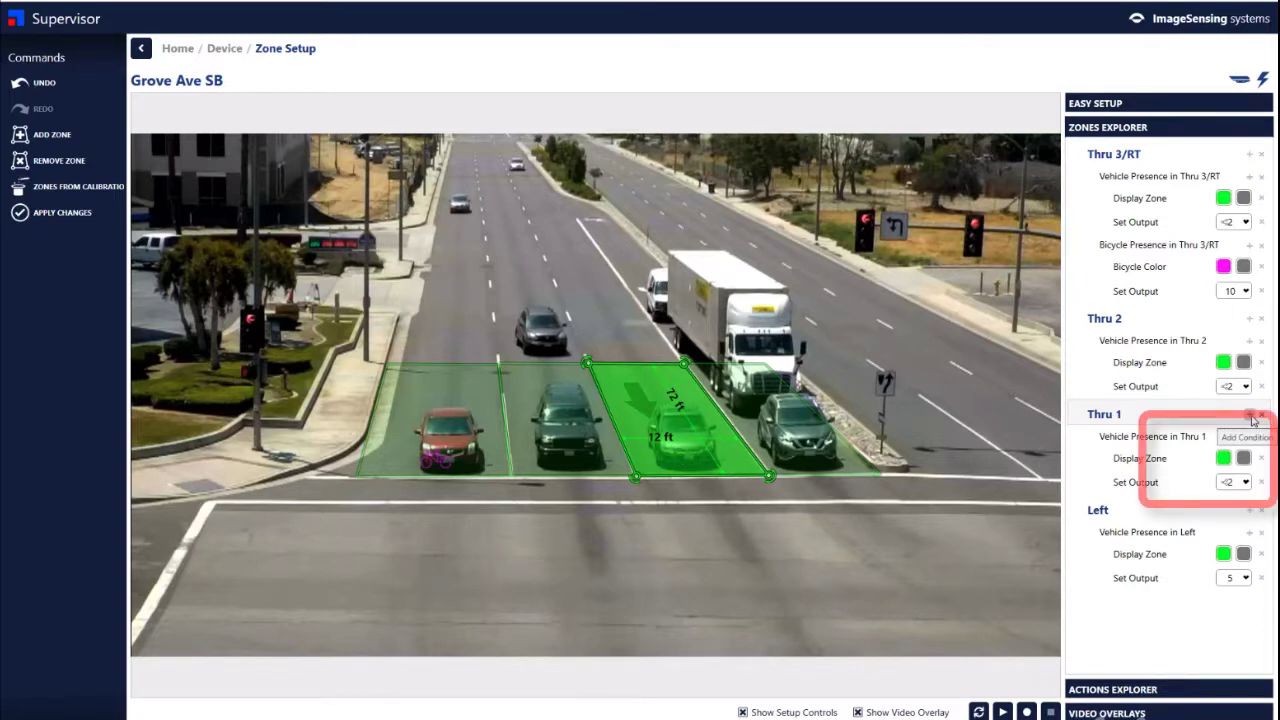
# Step: Add a Pulse condition to the Thru 1 zone and assign it to output 18
pyautogui.click(1251, 417)
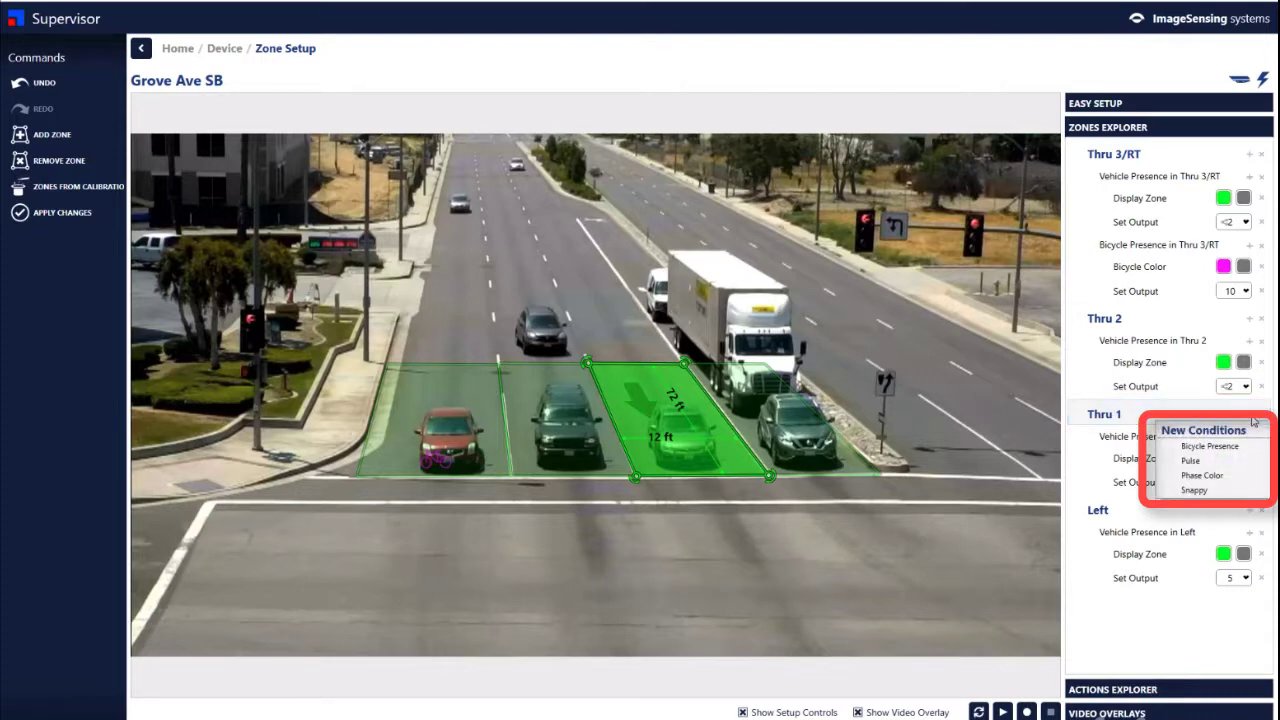
pyautogui.click(1191, 463)
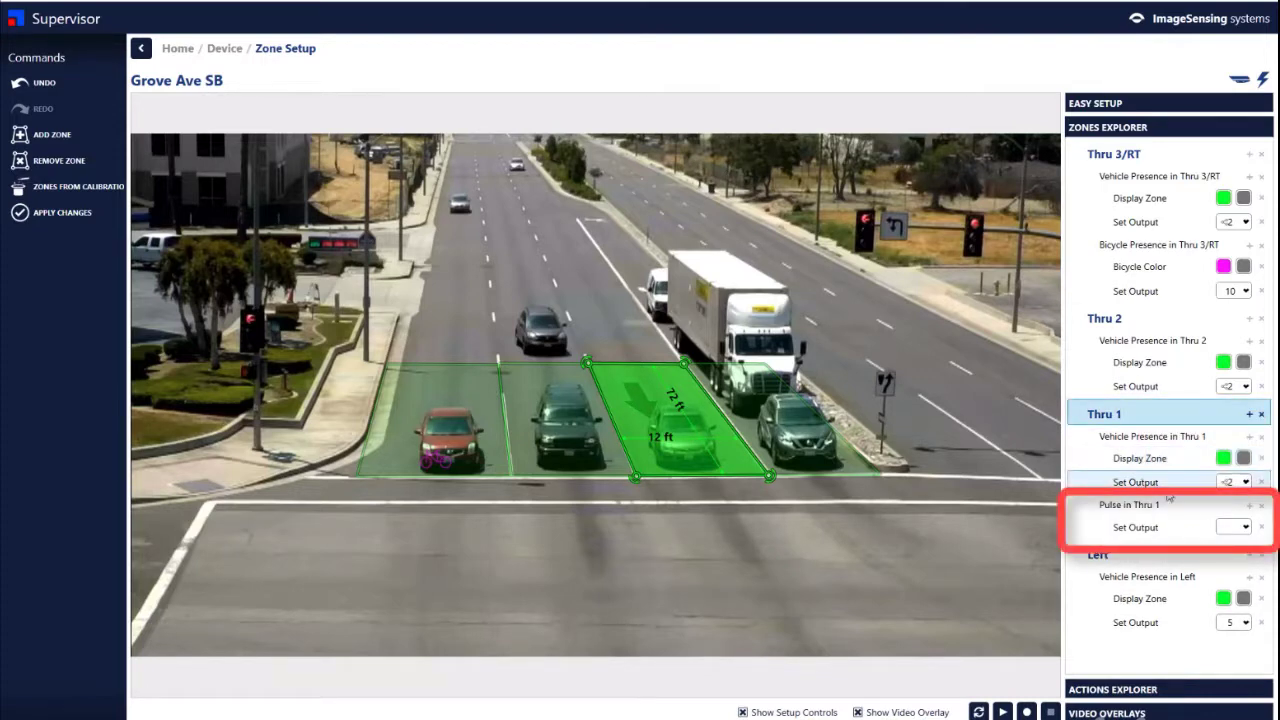
pyautogui.click(1246, 528)
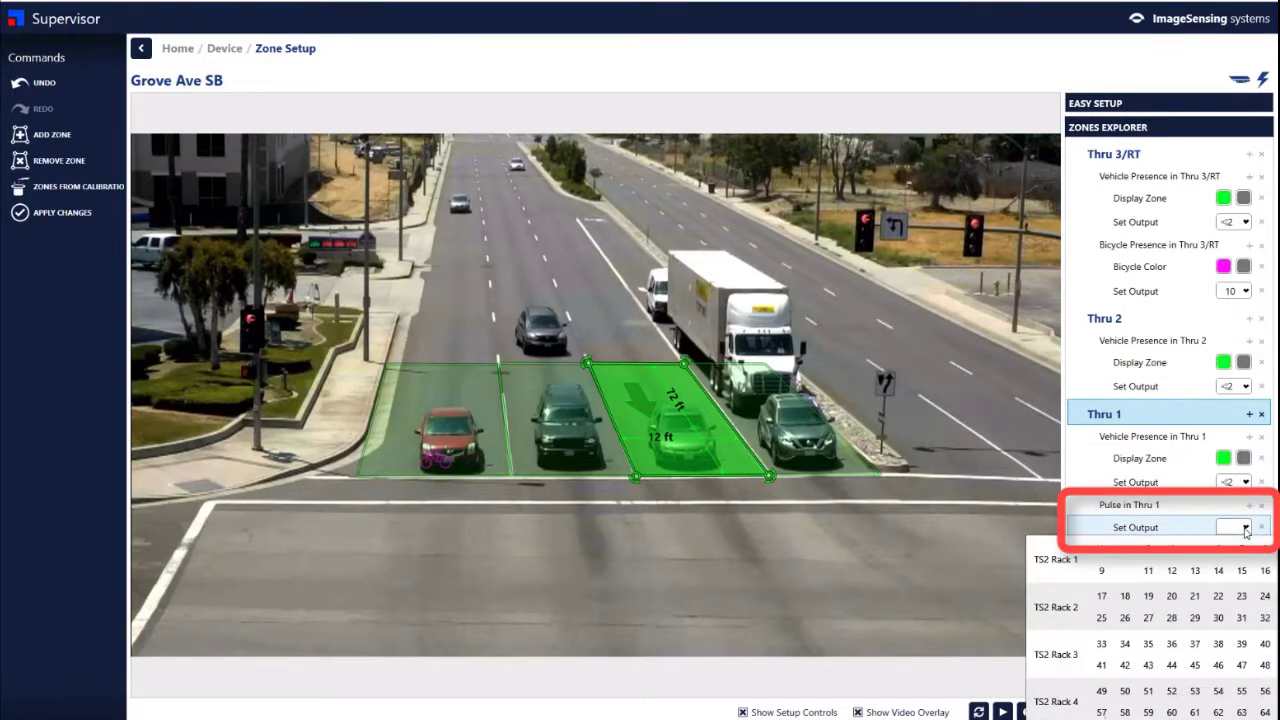
pyautogui.click(1126, 597)
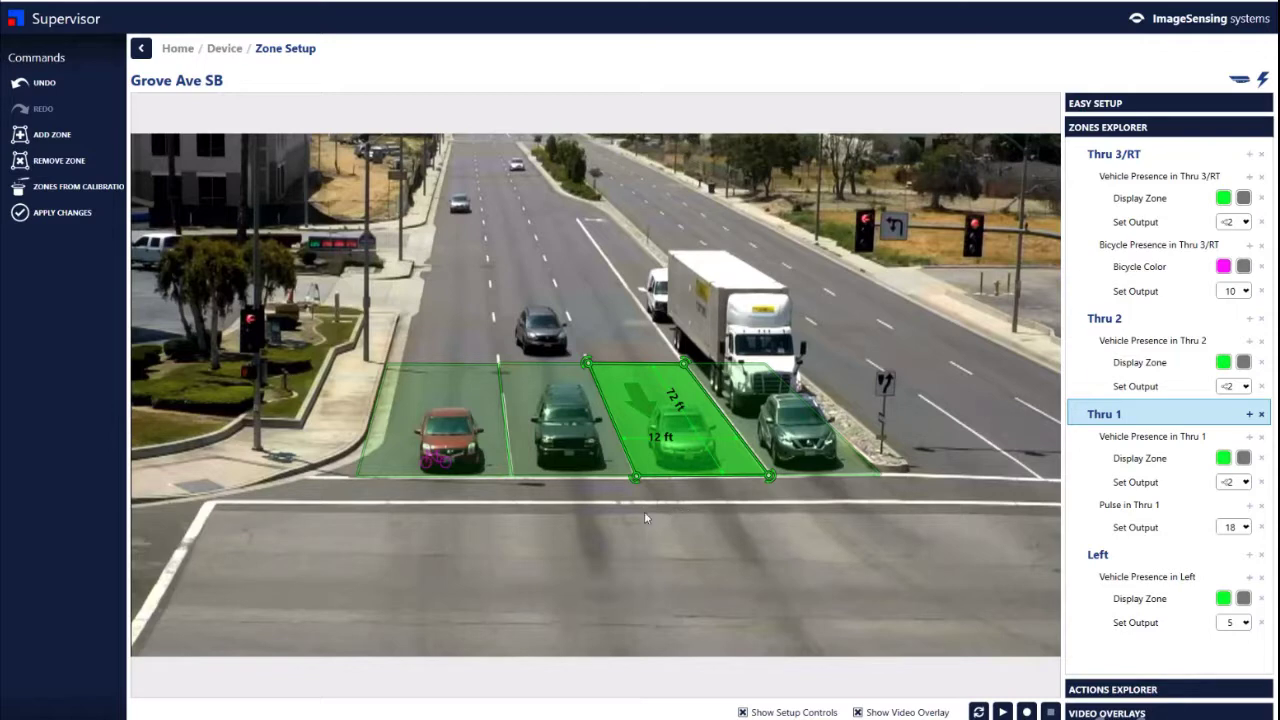
# Step: Select the Thru 2 zone and add a Snappy condition to it
pyautogui.click(555, 433)
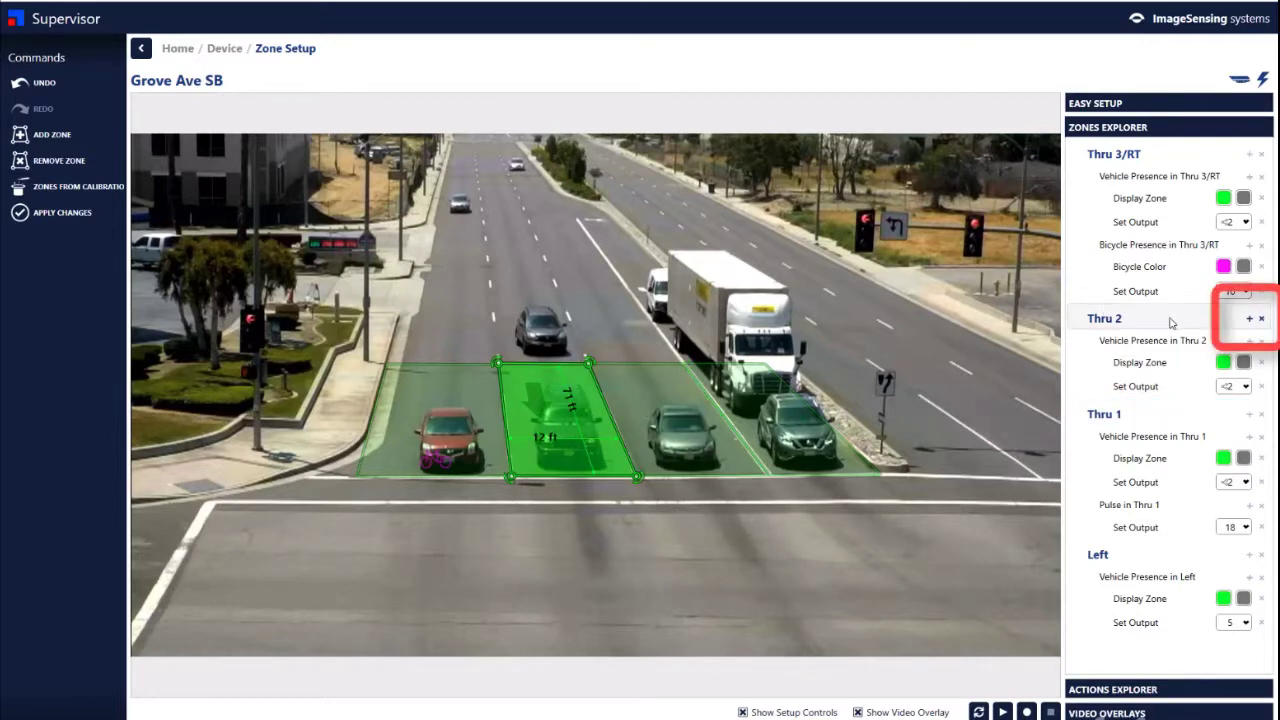
pyautogui.click(1249, 319)
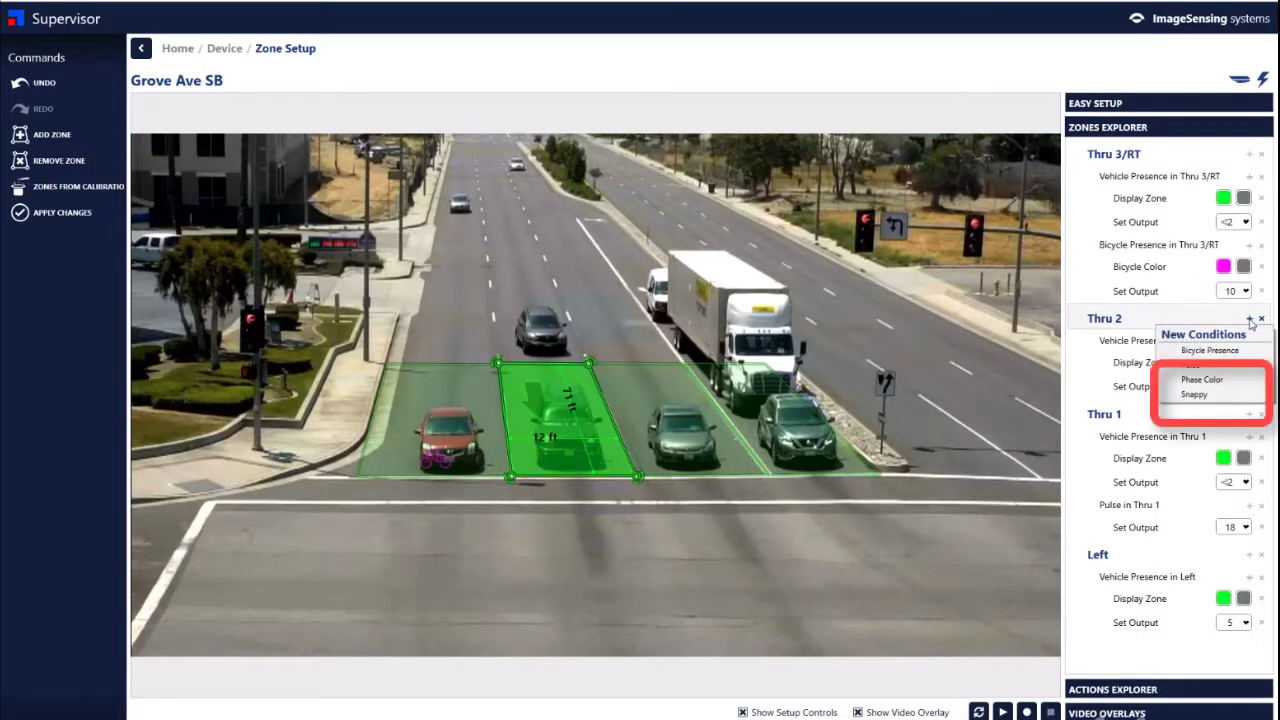
pyautogui.click(1196, 394)
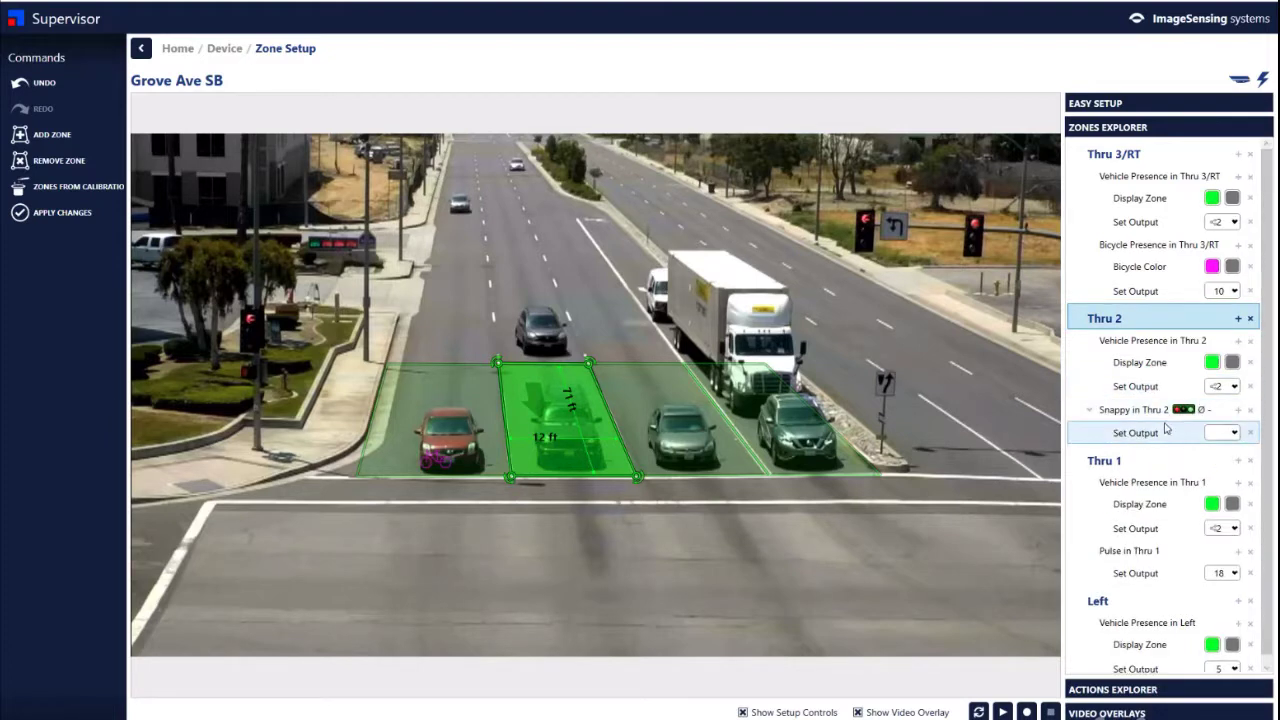
# Step: Set the Thru 2 Snappy condition to phase 2 and assign it to output 26
pyautogui.click(1094, 414)
pyautogui.click(1090, 410)
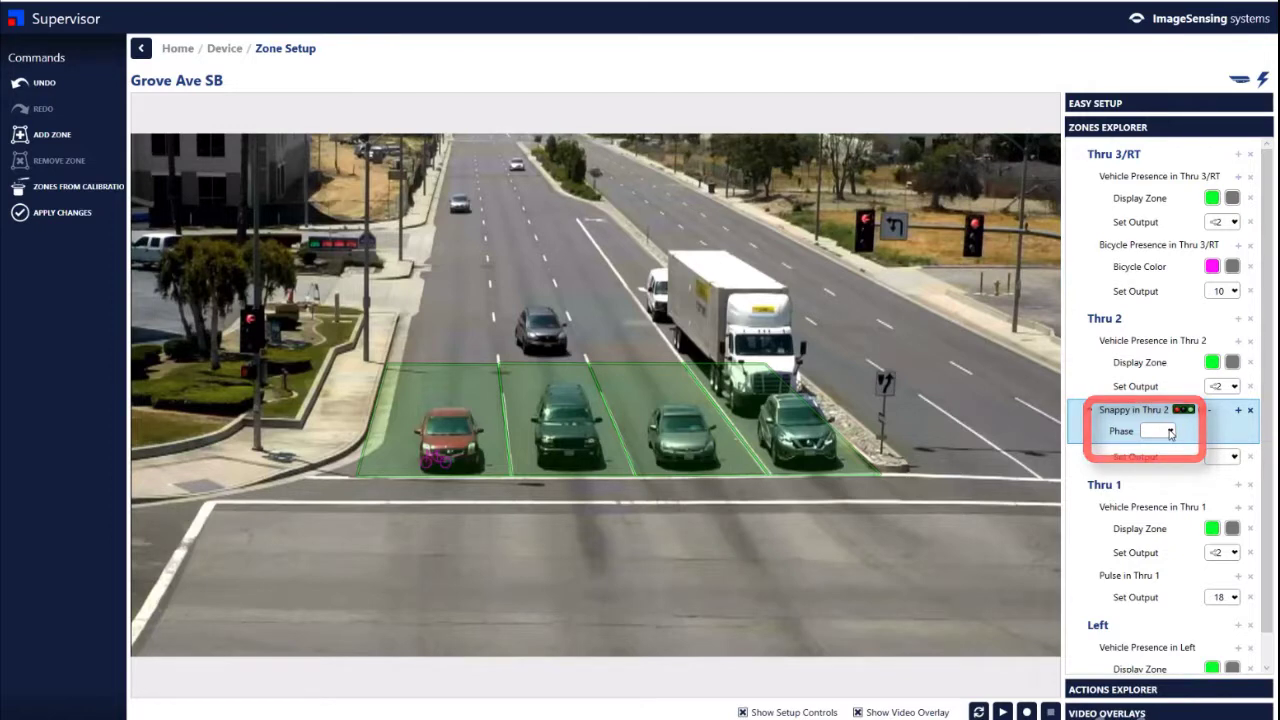
pyautogui.click(1157, 432)
pyautogui.click(1150, 453)
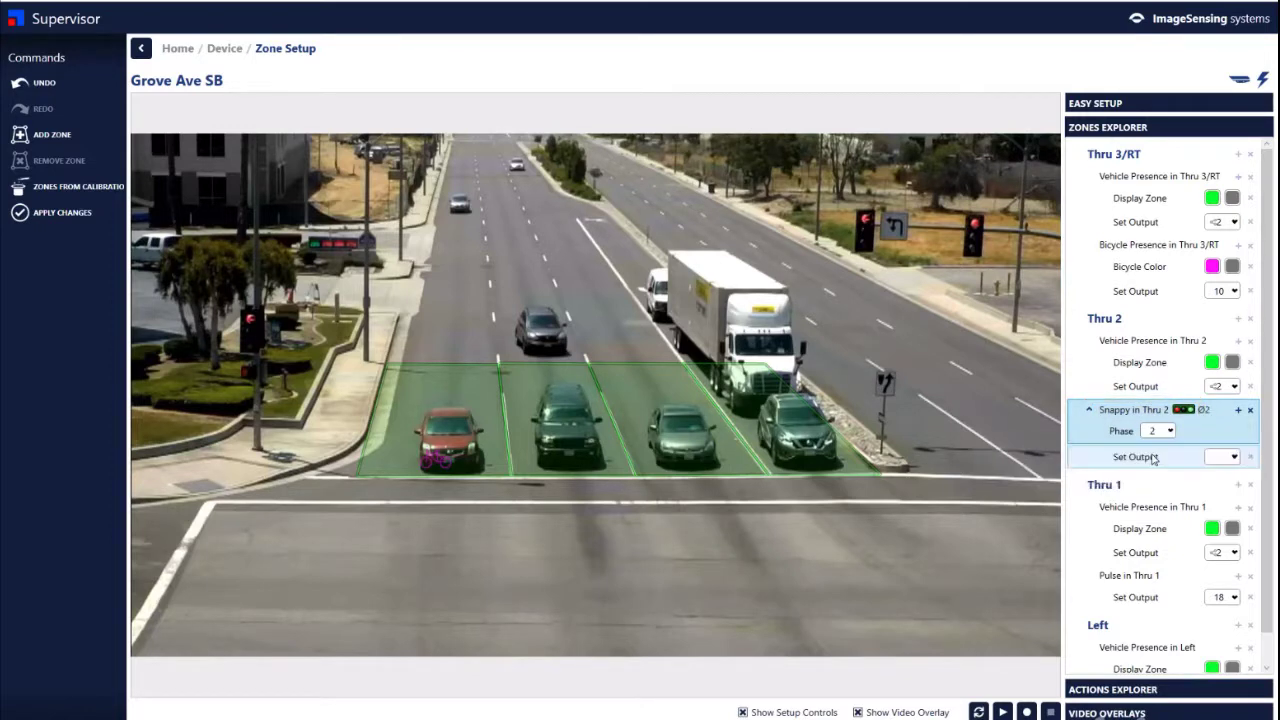
pyautogui.click(1234, 458)
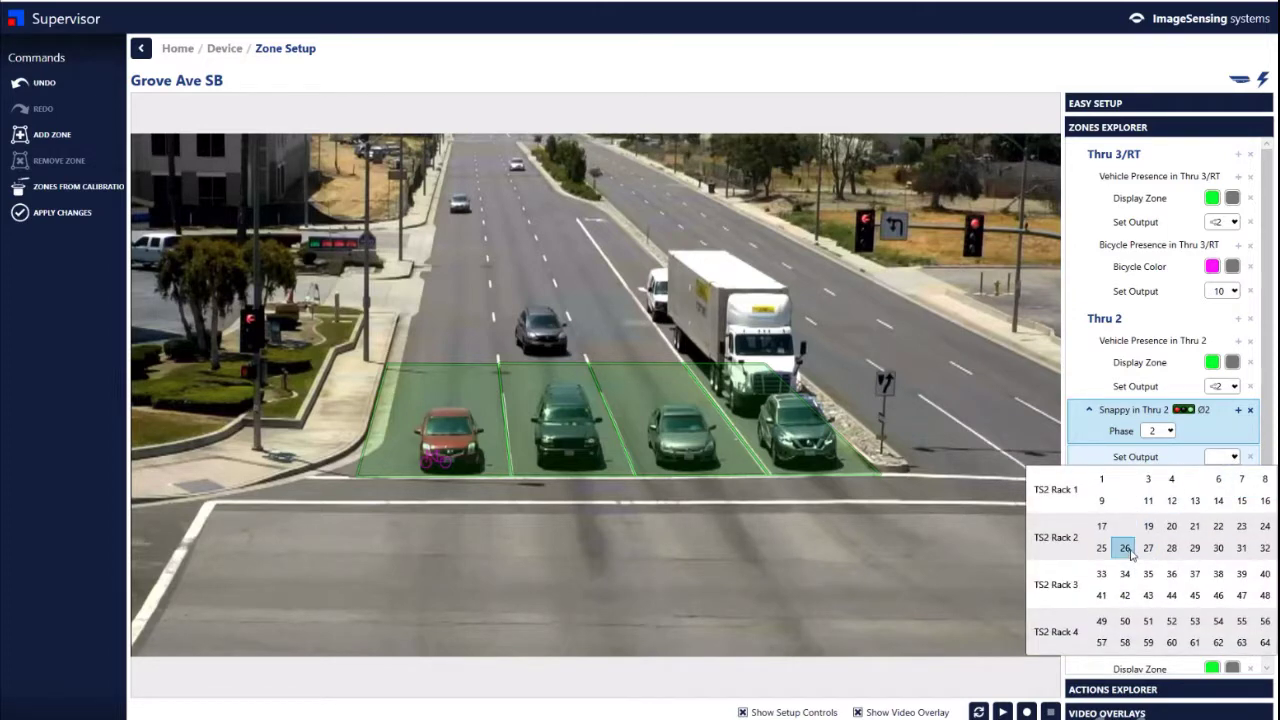
pyautogui.click(1125, 548)
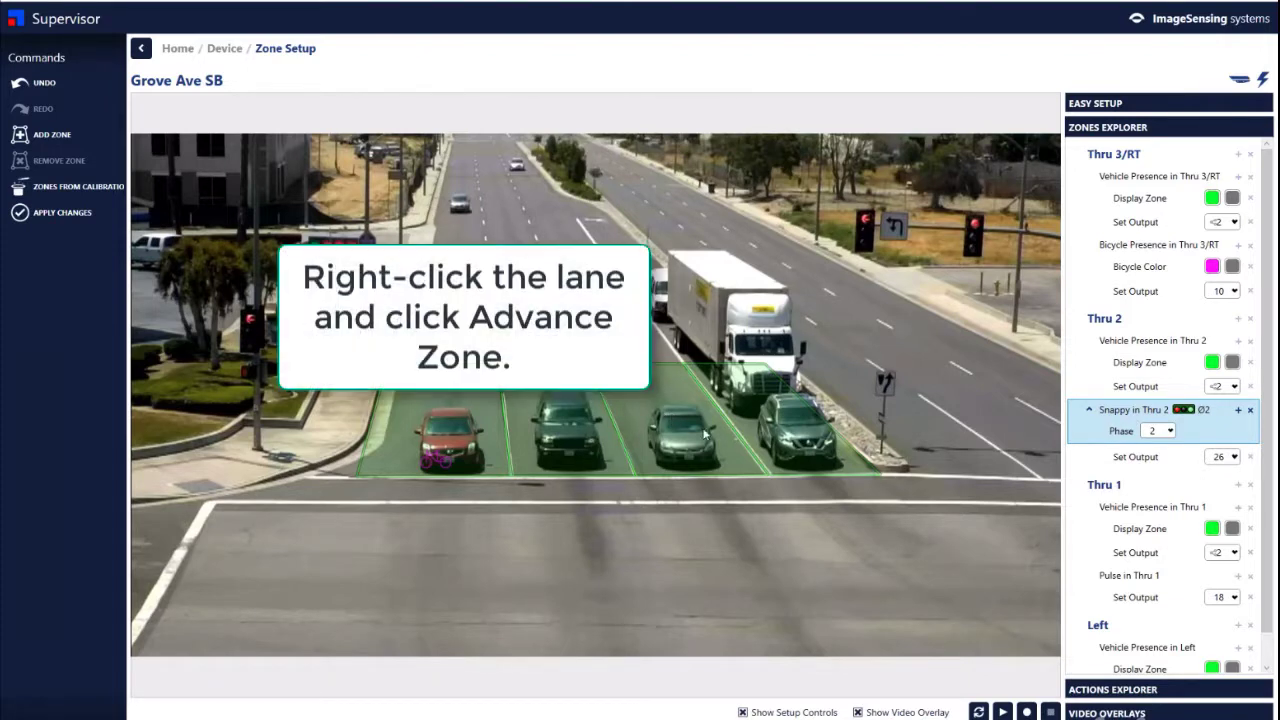
# Step: Add an advance zone to the Left lane, 250 ft from the front of the zone and 40 ft long
pyautogui.rightClick(772, 424)
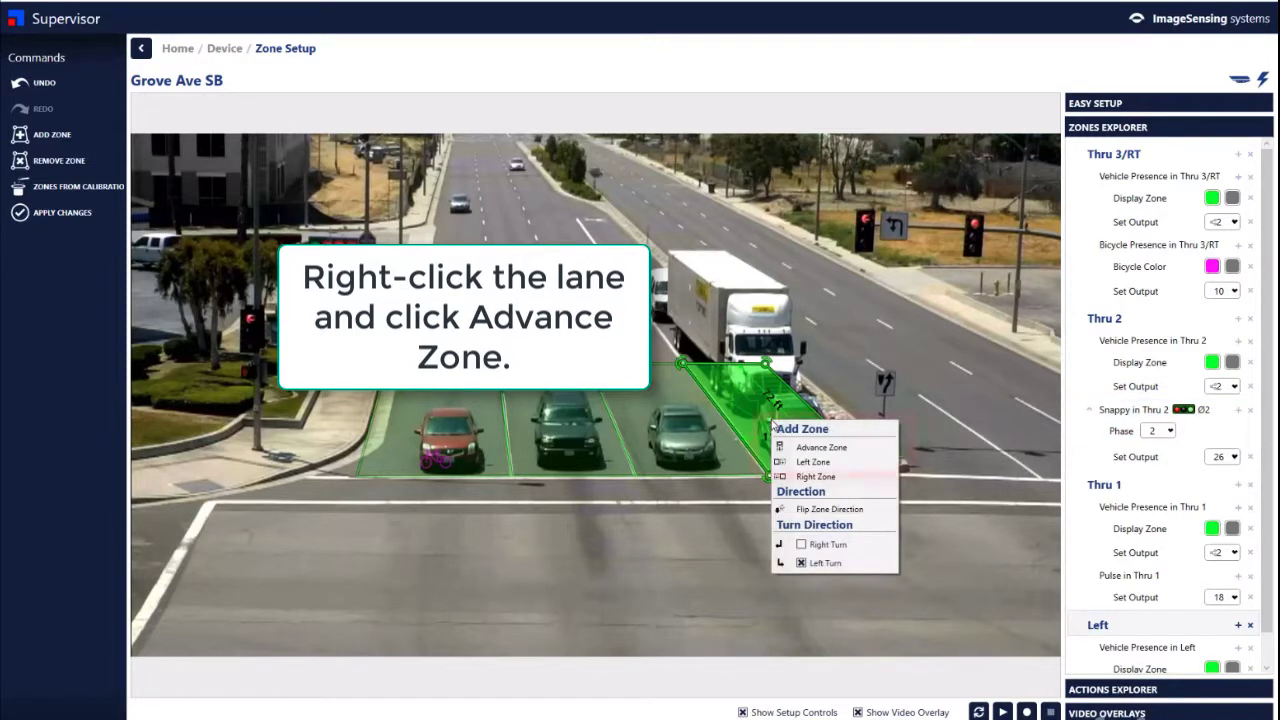
pyautogui.click(821, 451)
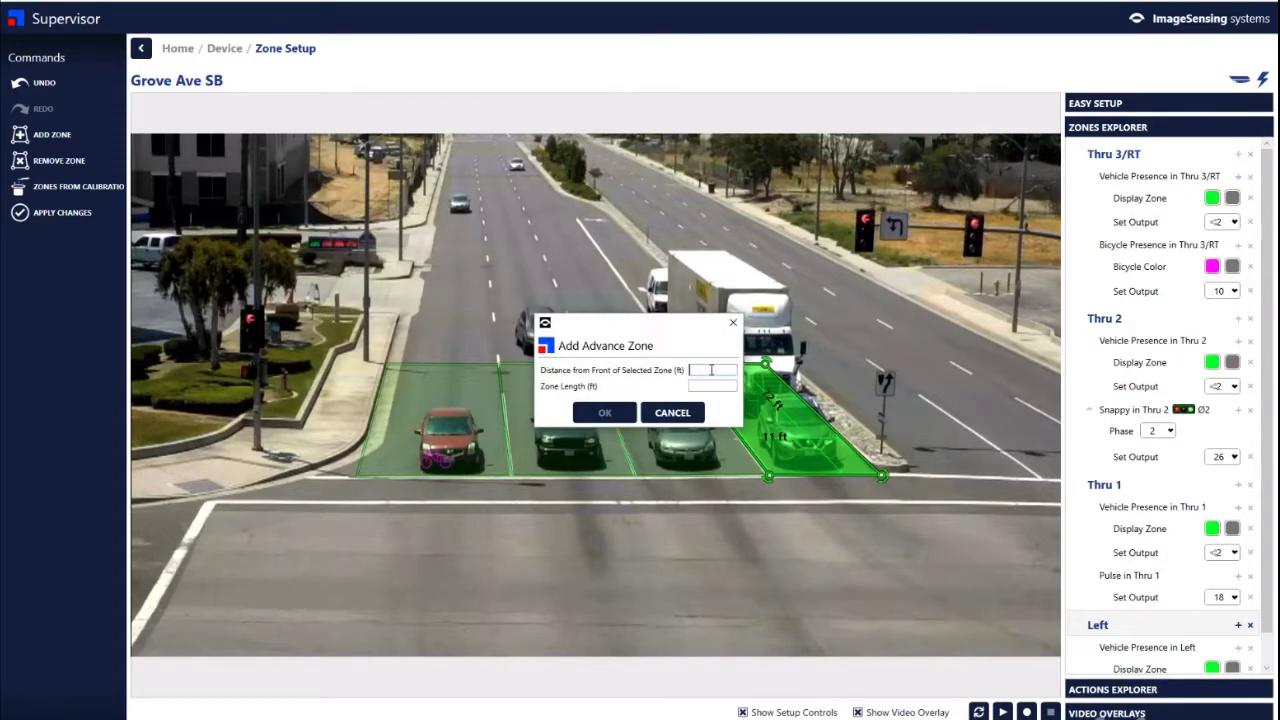
pyautogui.write('250')
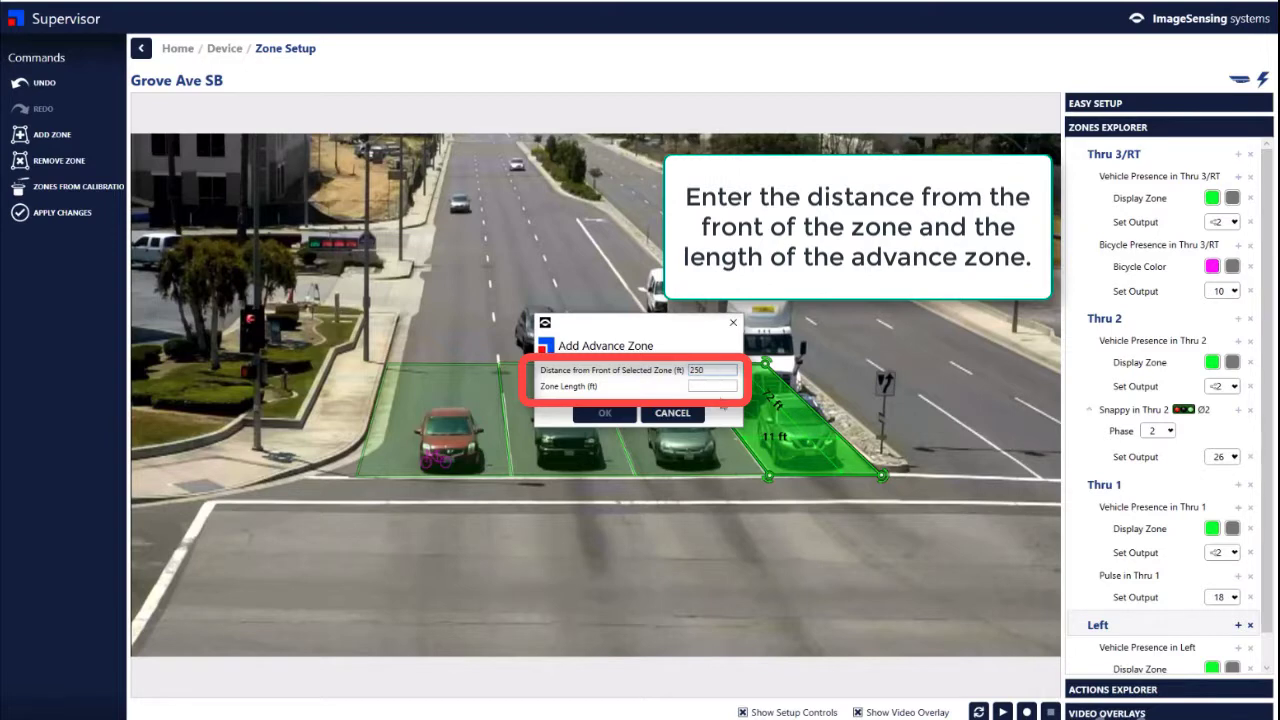
pyautogui.click(716, 387)
pyautogui.write('40')
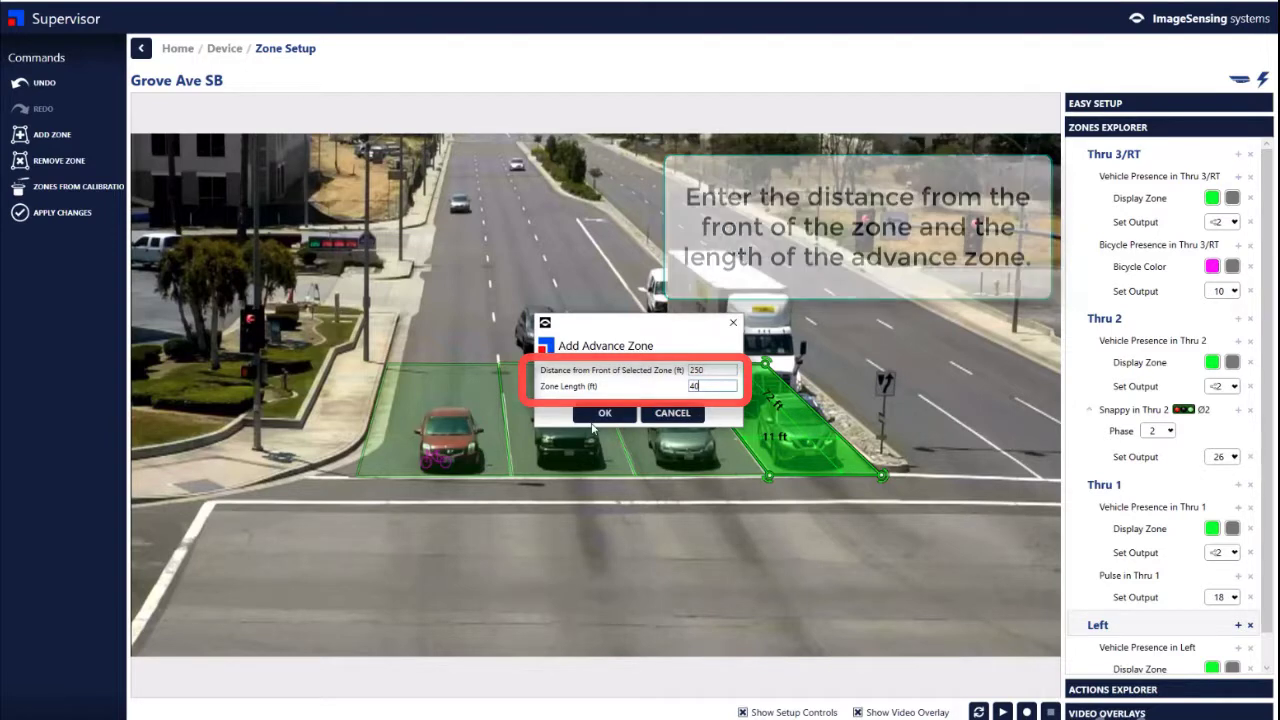
pyautogui.click(590, 410)
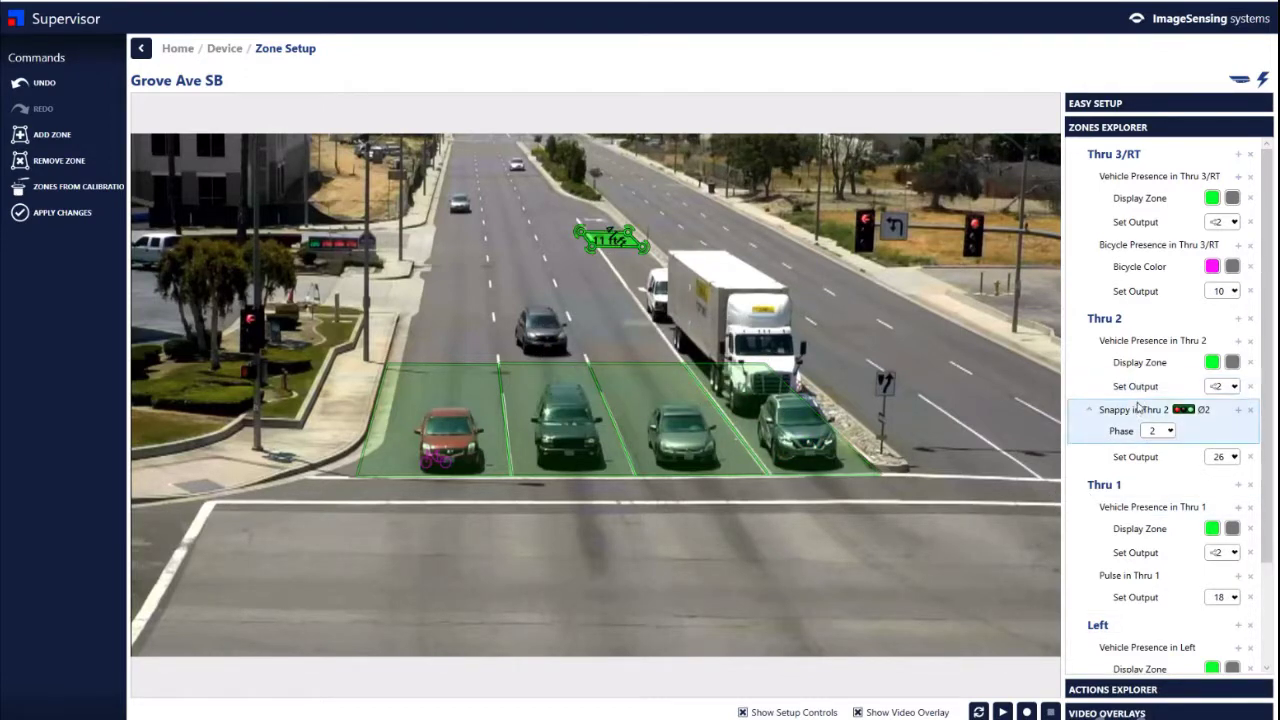
# Step: Select the Left stop-line zone and add a Phase Color condition to it
pyautogui.click(812, 443)
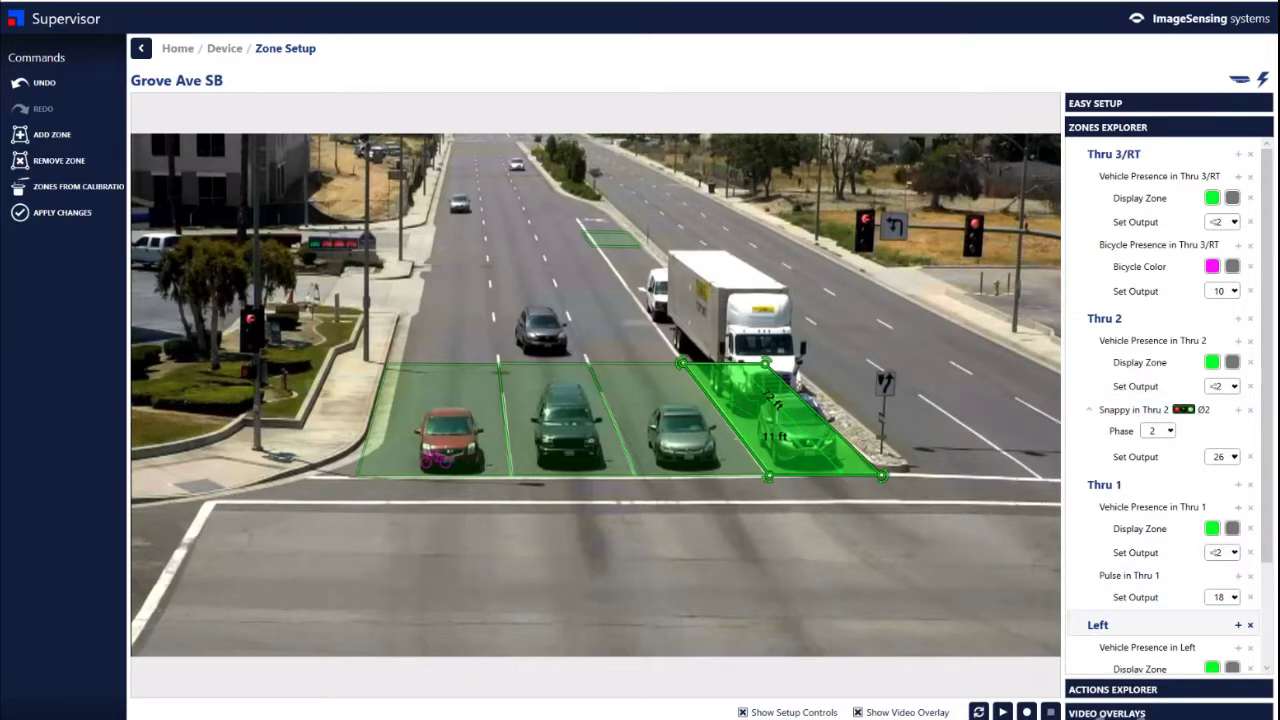
pyautogui.scroll(-3, 1238, 593)
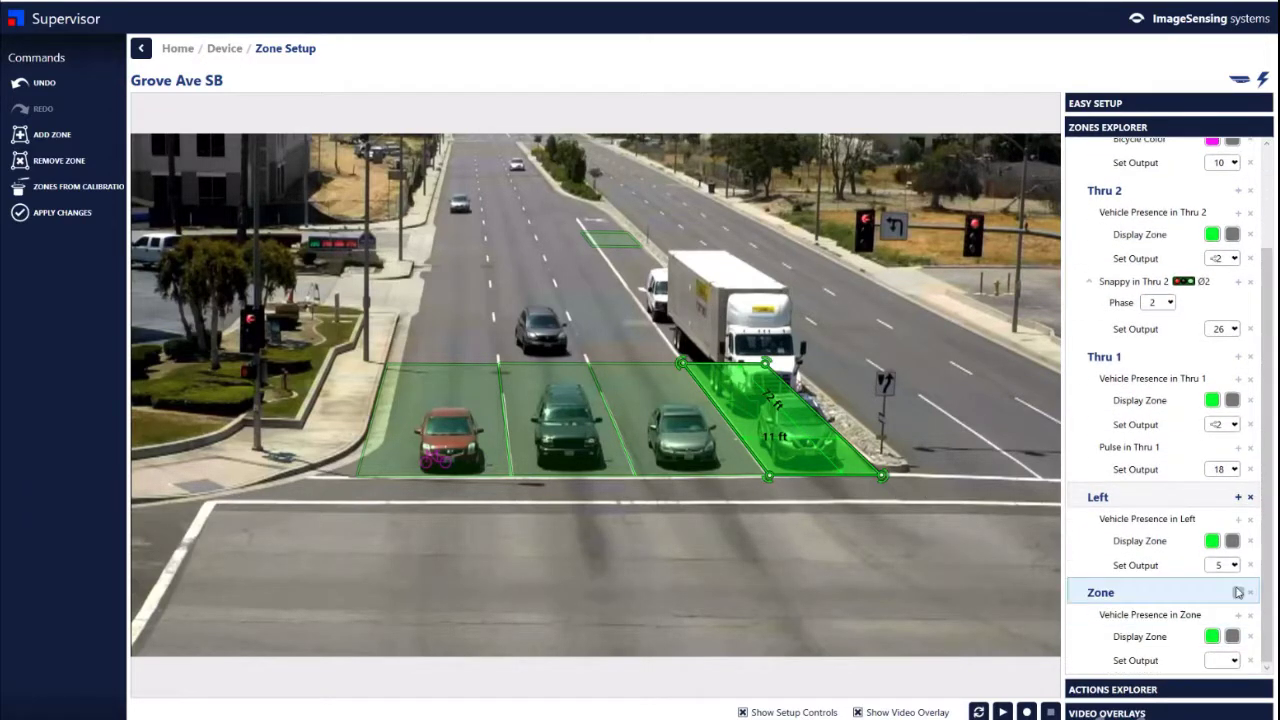
pyautogui.click(1240, 498)
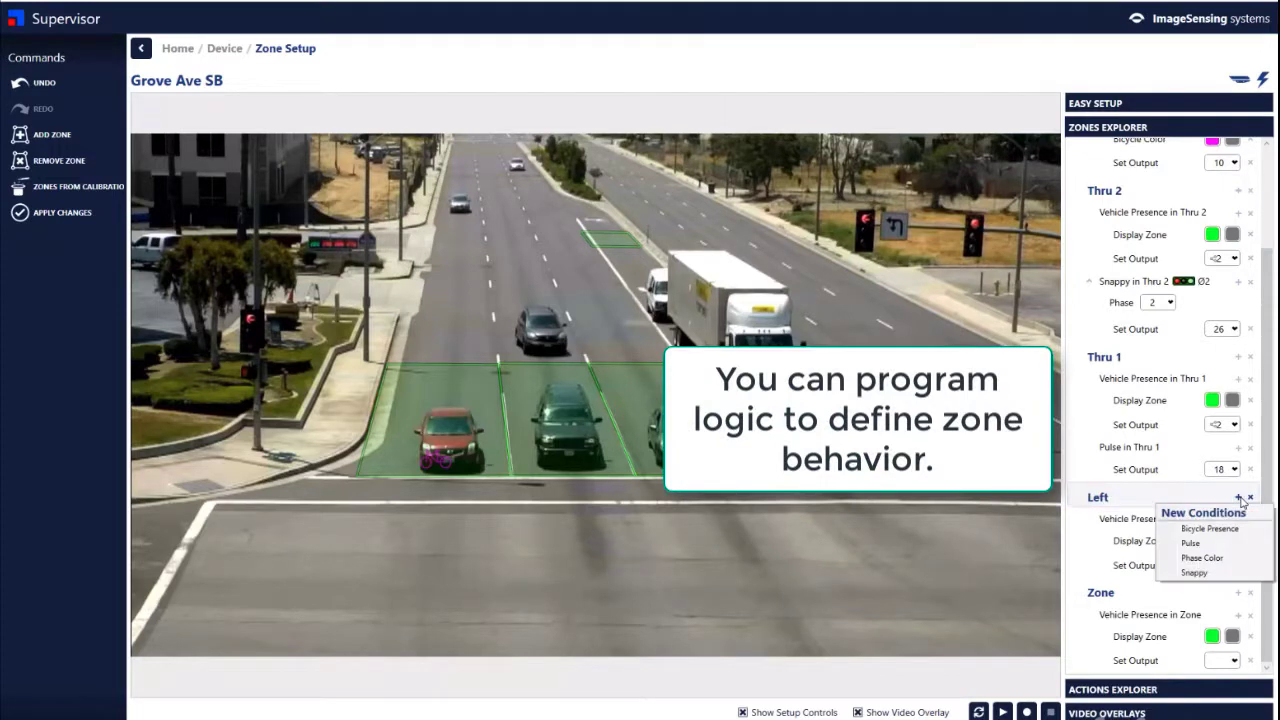
pyautogui.click(1205, 559)
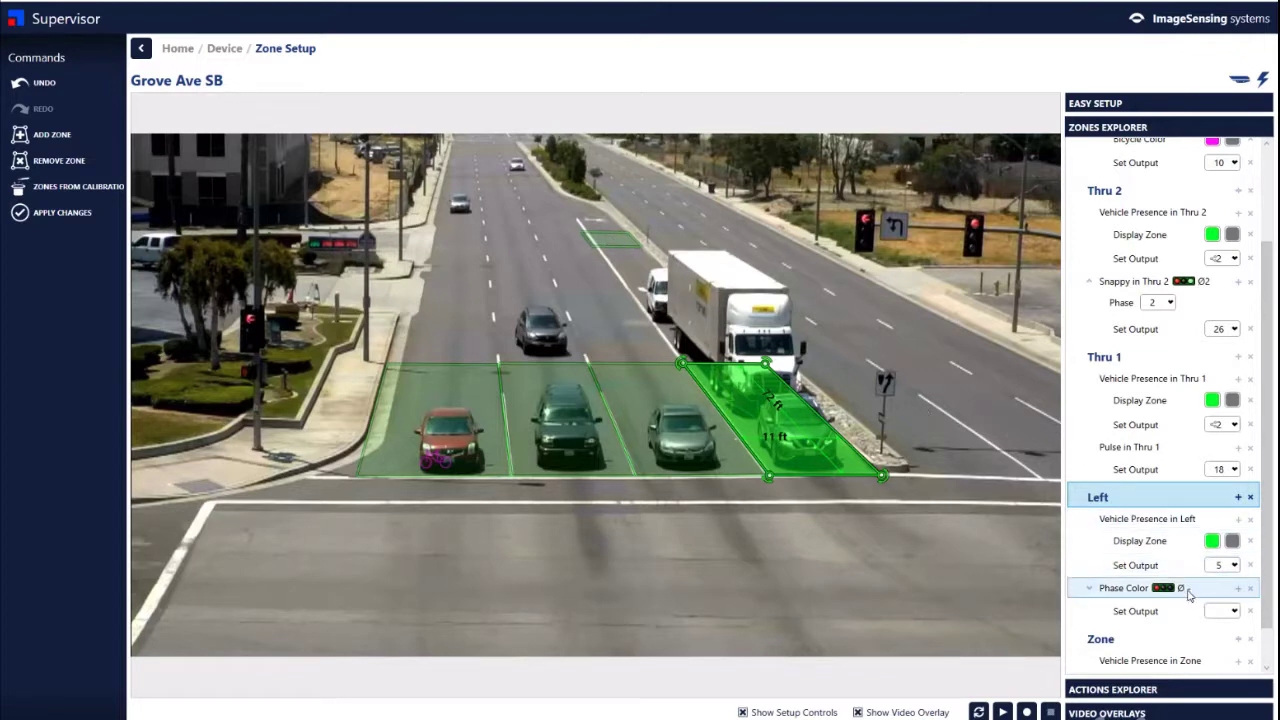
# Step: Set the Left zone's Phase Color condition to phase 2 with the state On during yellow
pyautogui.click(1090, 588)
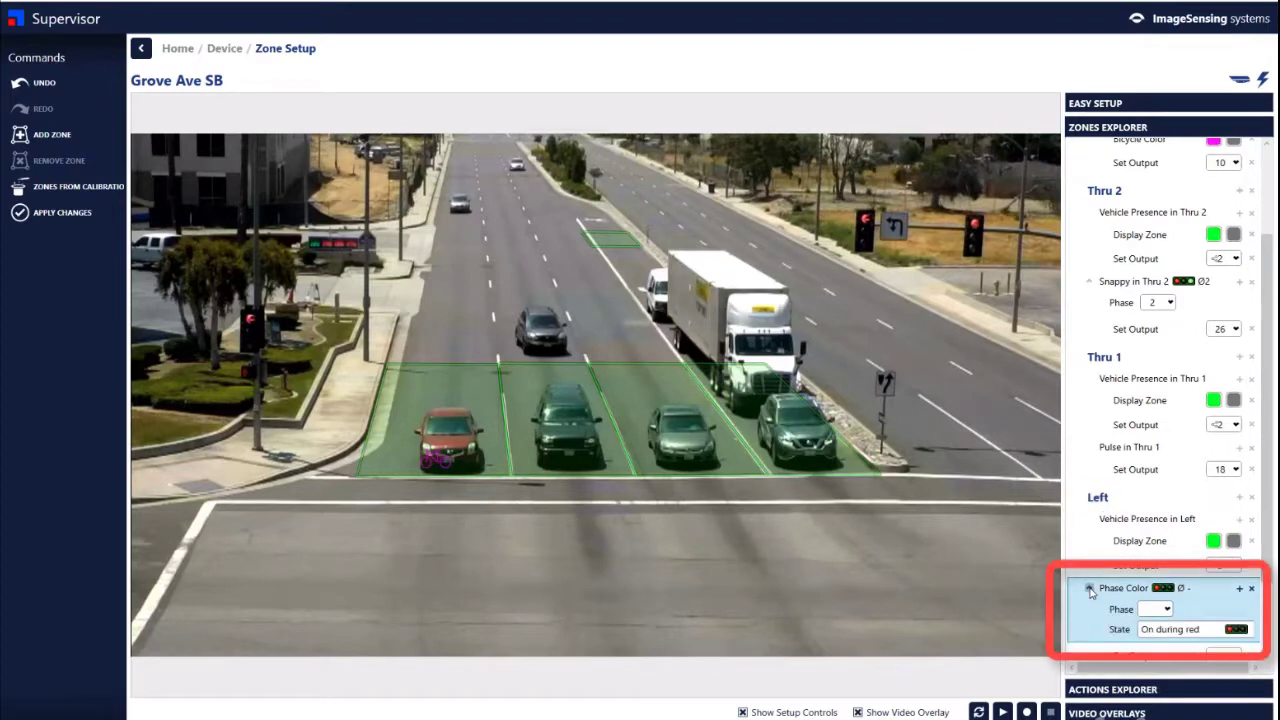
pyautogui.click(1153, 612)
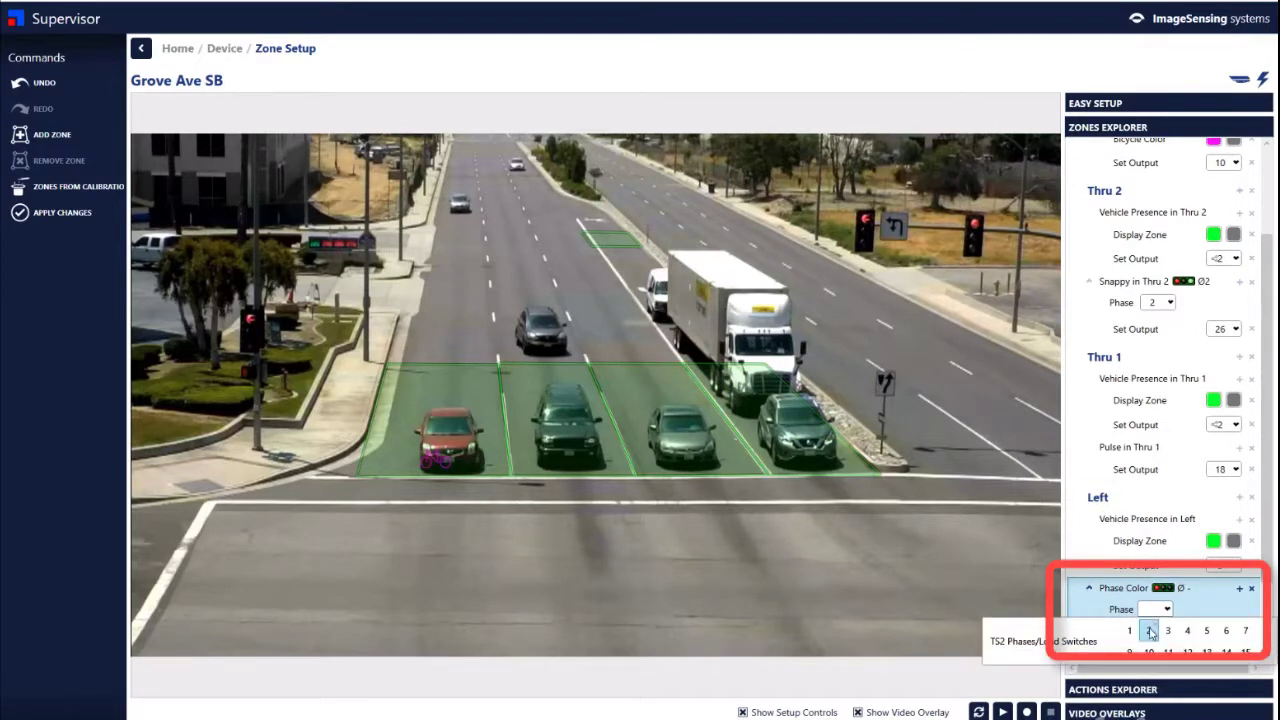
pyautogui.click(1153, 635)
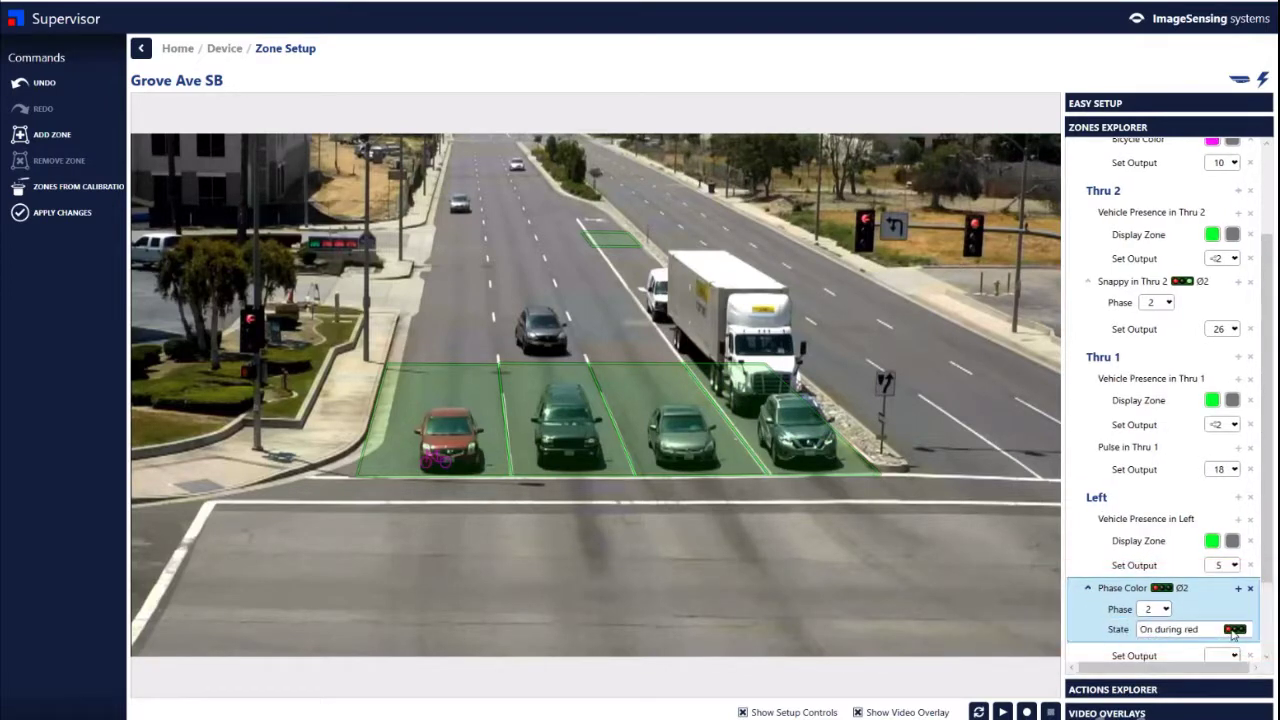
pyautogui.click(1220, 630)
pyautogui.click(1196, 649)
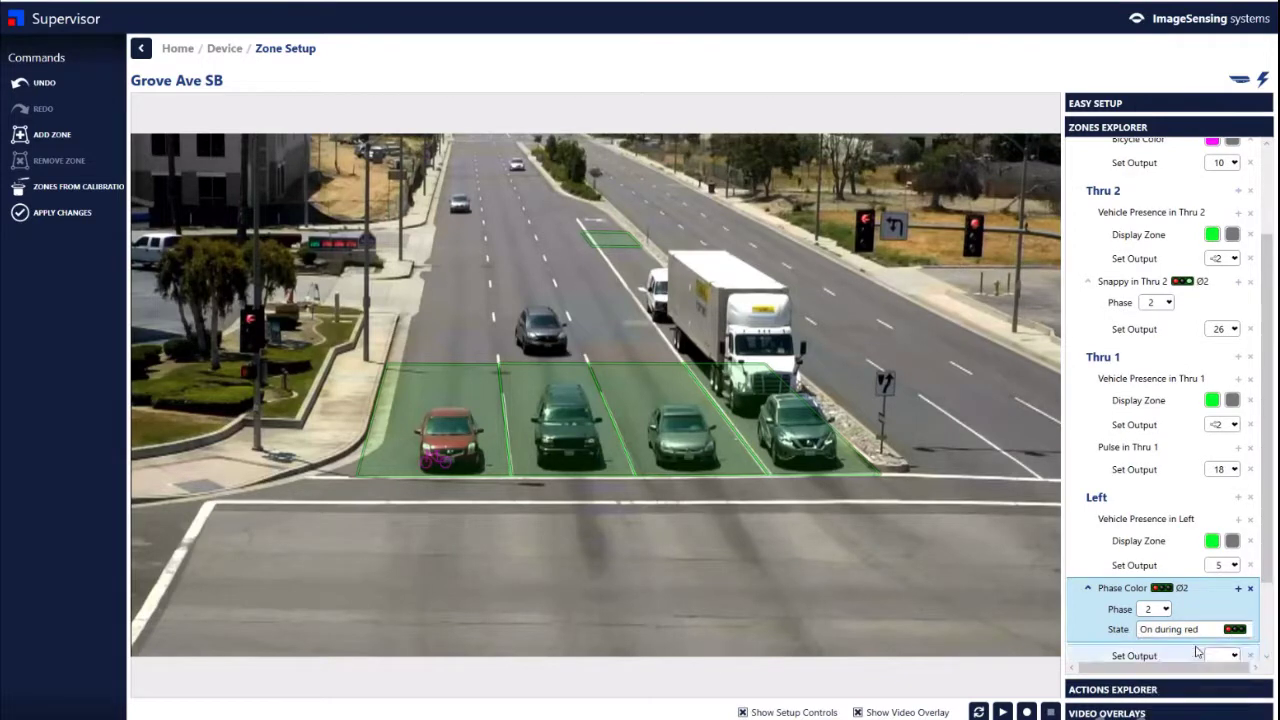
# Step: Assign the Left zone's Phase Color condition to output 5 and change its state to On during red
pyautogui.scroll(-1, 1166, 615)
pyautogui.scroll(-1, 1150, 600)
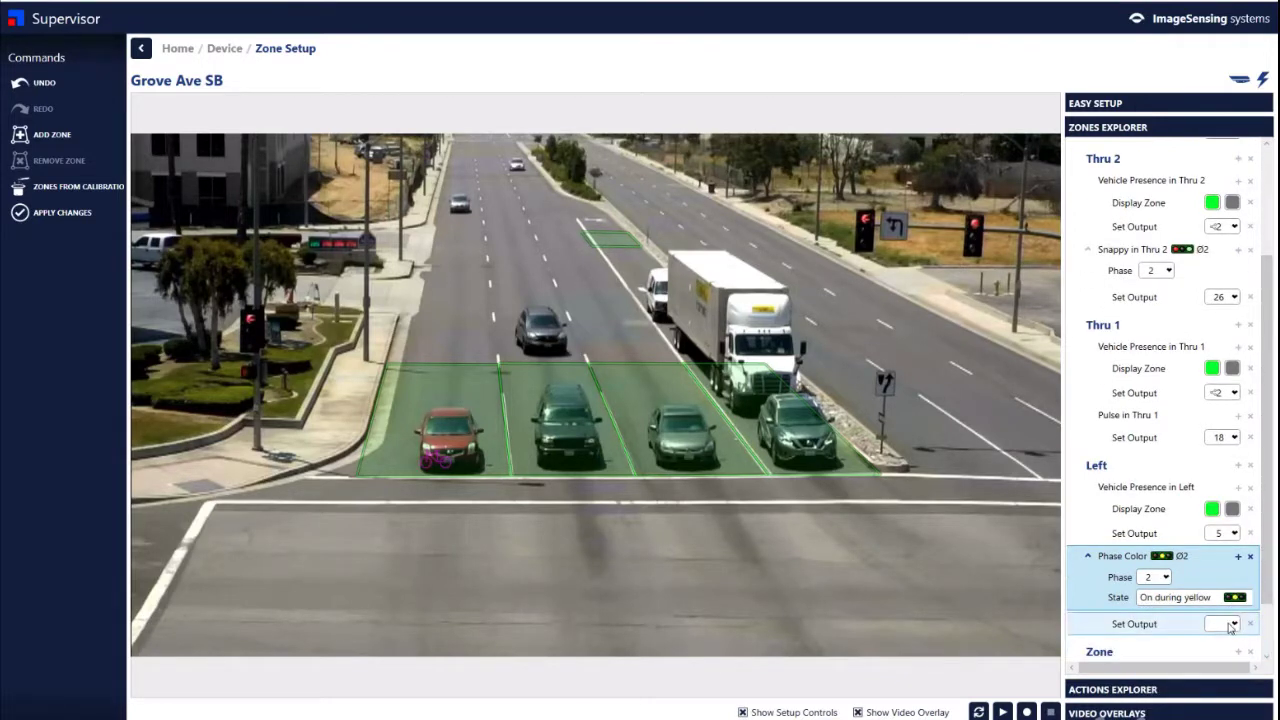
pyautogui.click(1235, 624)
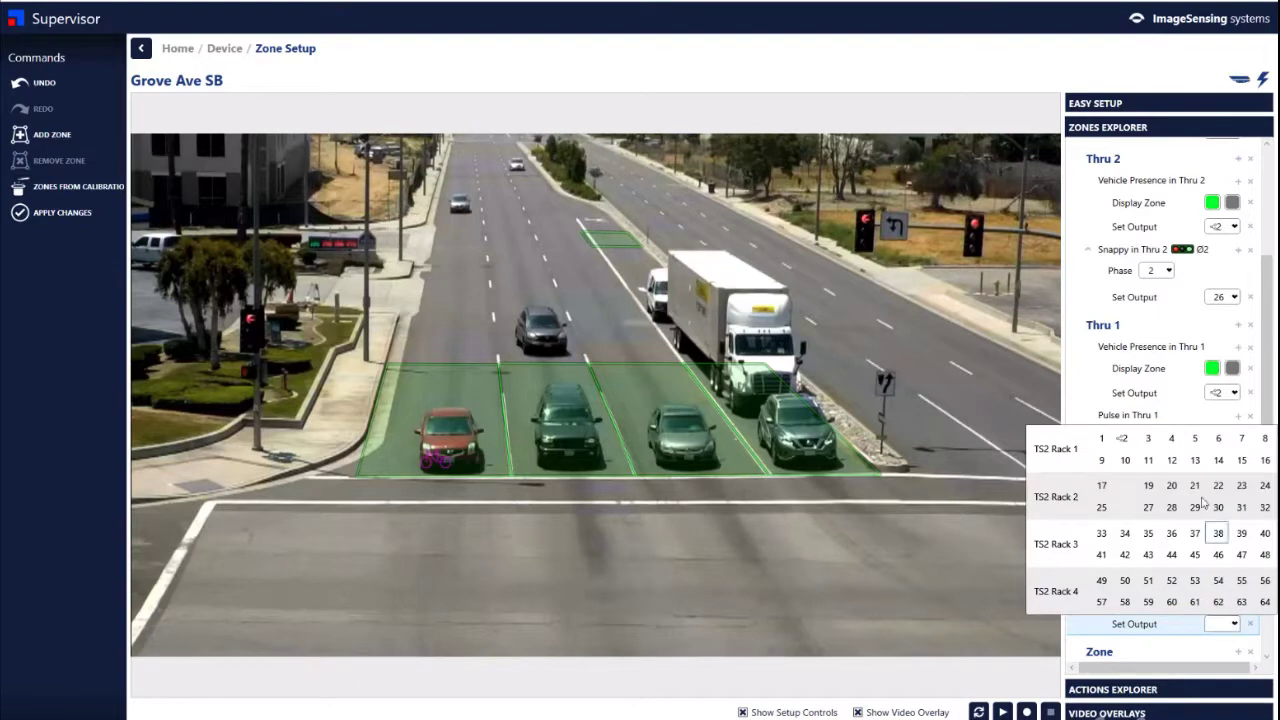
pyautogui.click(1195, 440)
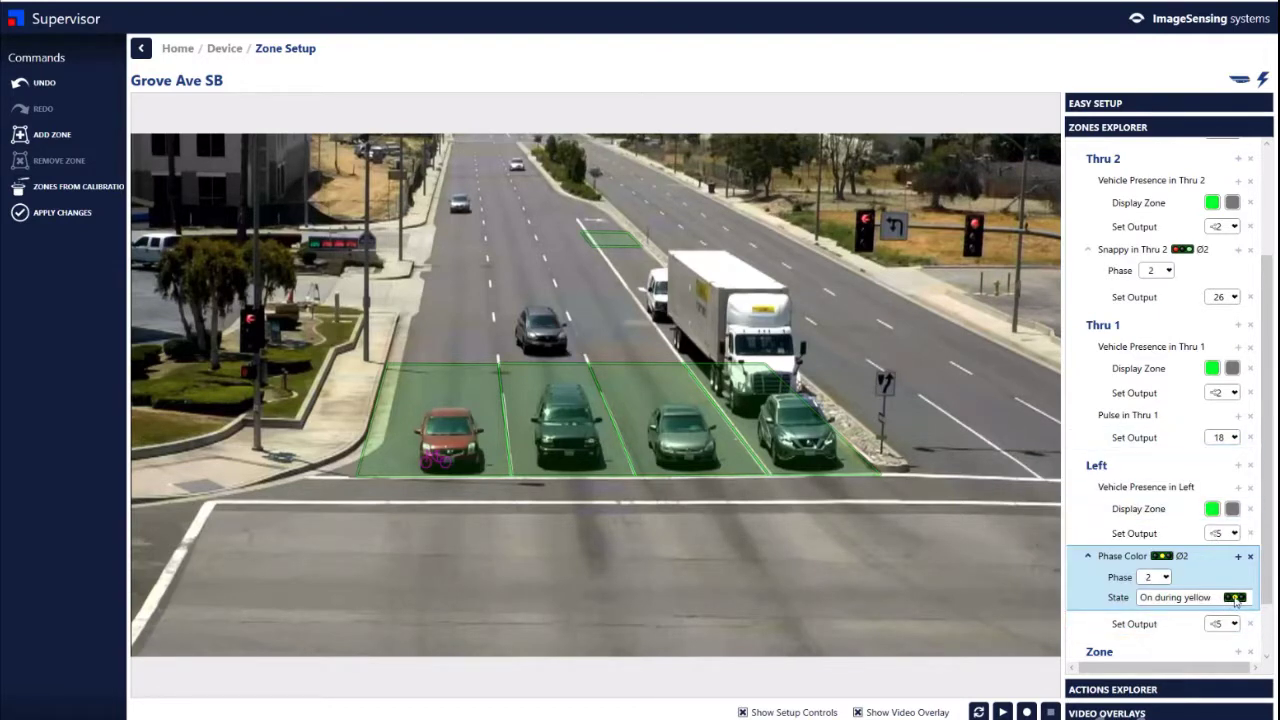
pyautogui.click(1229, 598)
pyautogui.click(1228, 622)
# Step: Select the new advance zone and assign its vehicle presence to output 5
pyautogui.click(1160, 652)
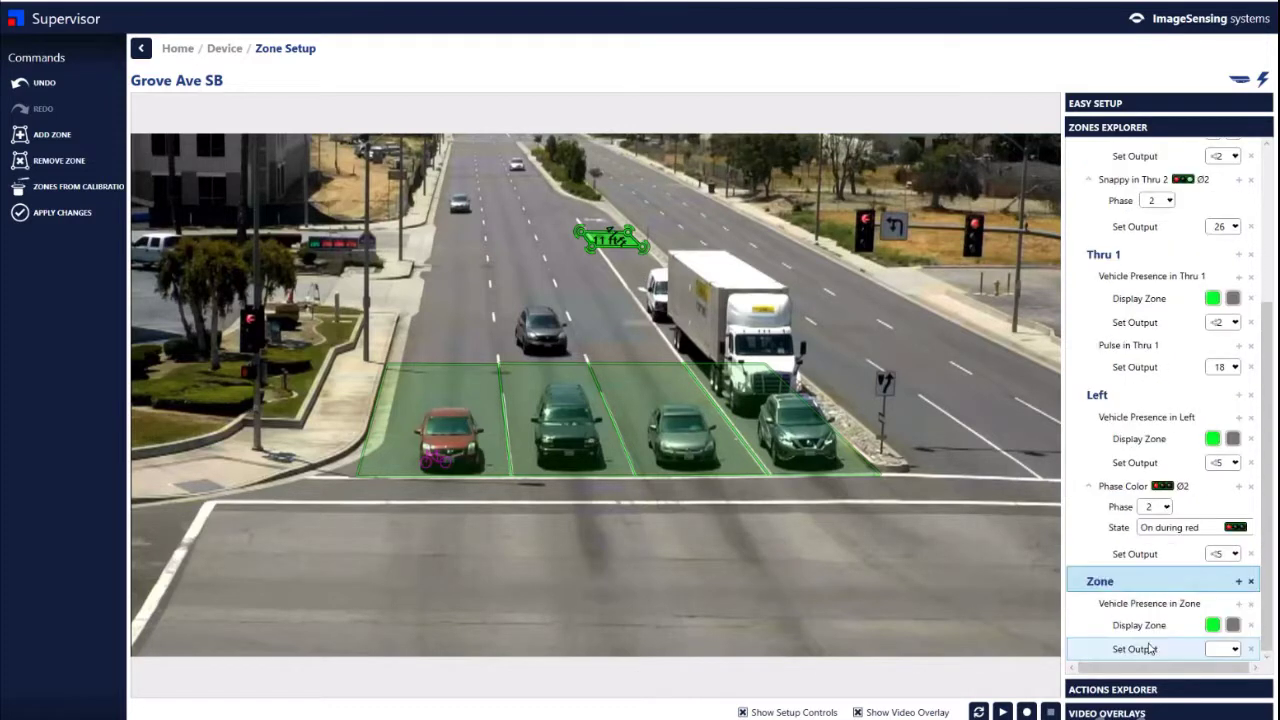
pyautogui.click(1235, 650)
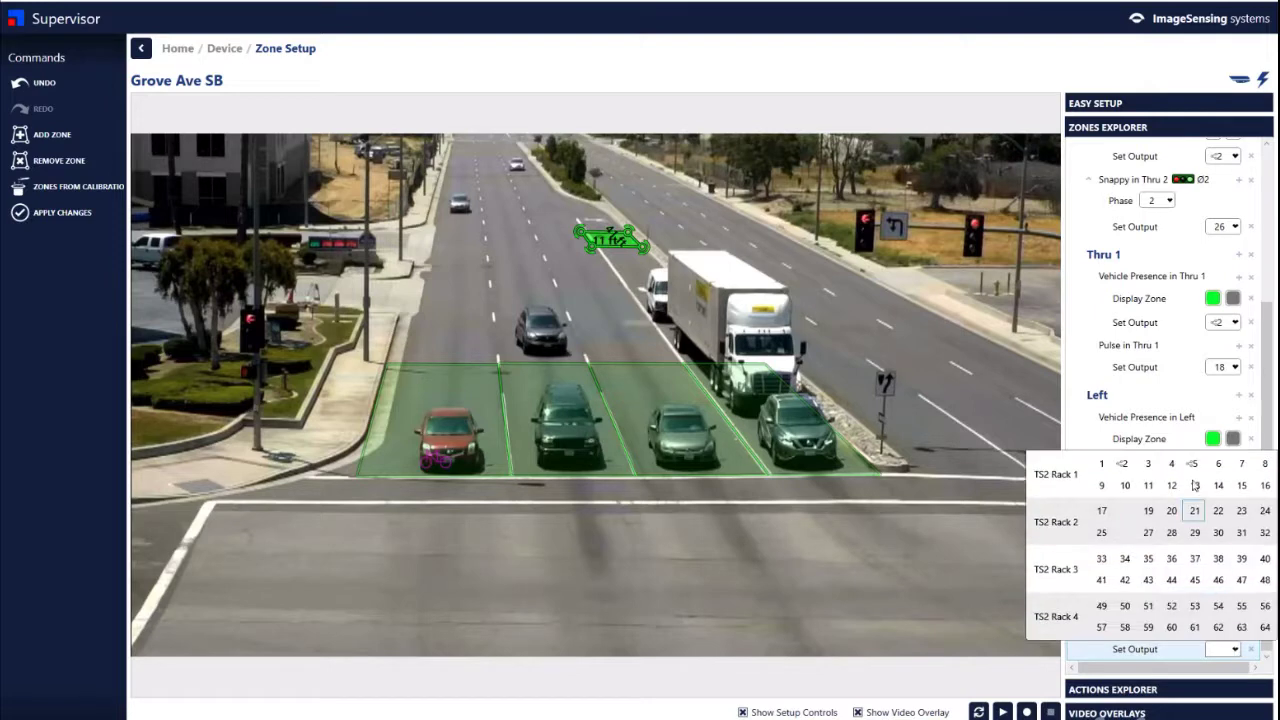
pyautogui.click(1194, 466)
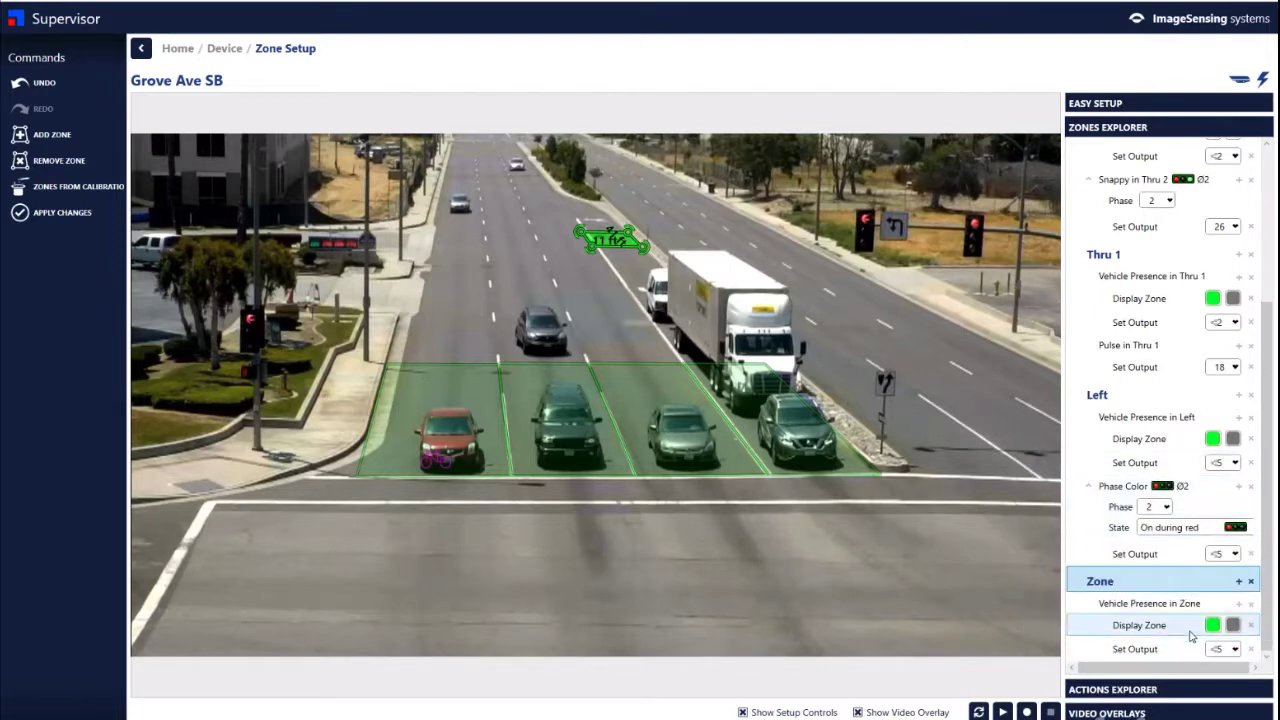
# Step: Rename the advance zone to Left Adv
pyautogui.doubleClick(1092, 582)
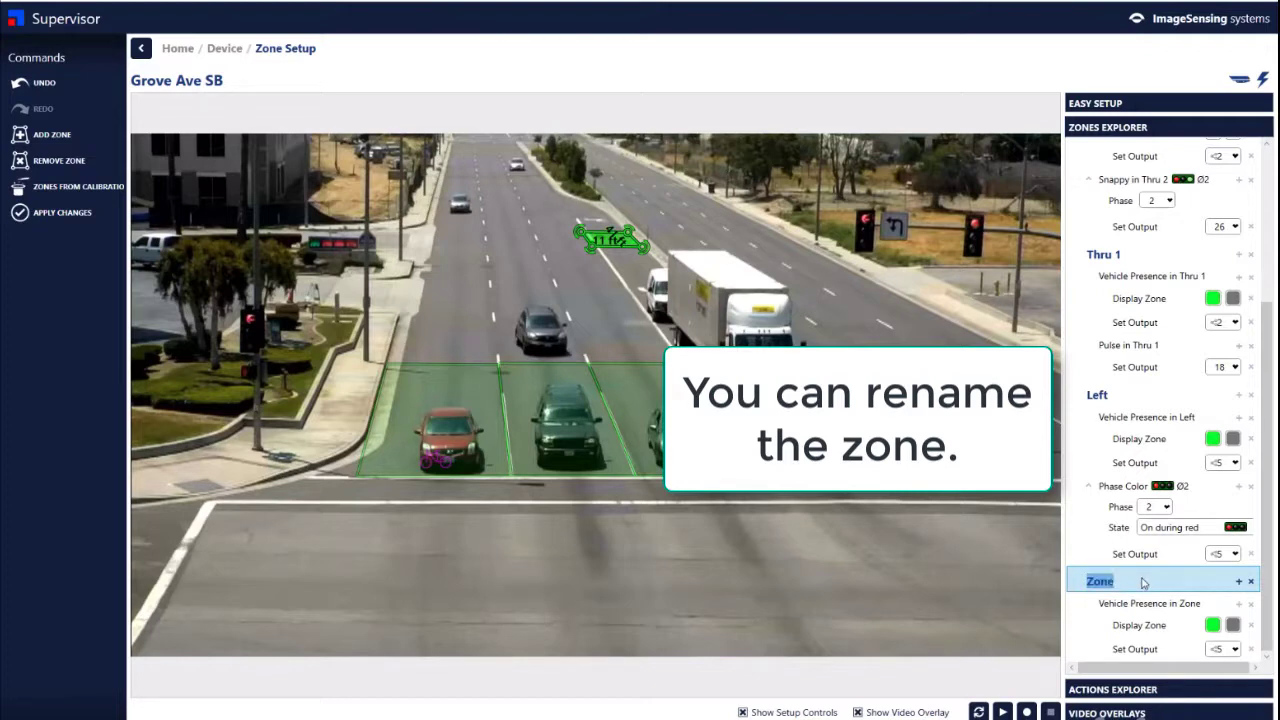
pyautogui.write('Left Adv')
pyautogui.click(1034, 575)
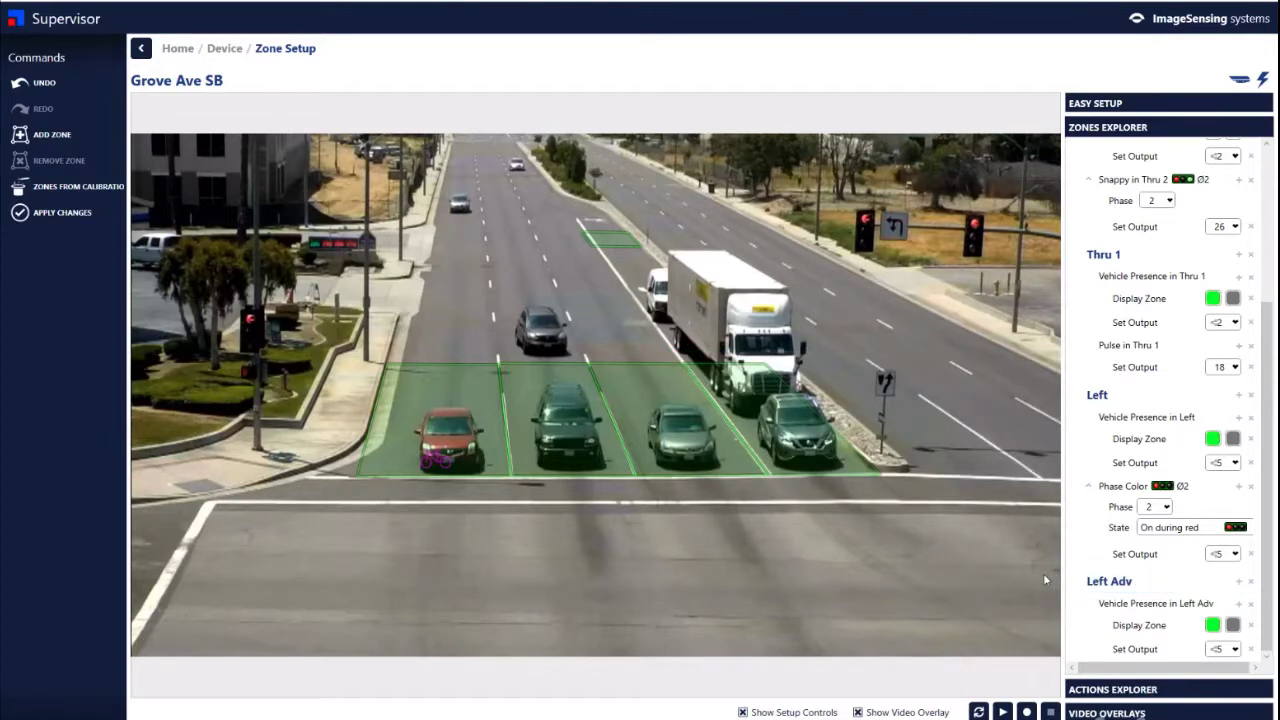
# Step: In the Actions Explorer, set output 5's Phase Color condition to phase 5 and switch that output's logic to And
pyautogui.click(1102, 699)
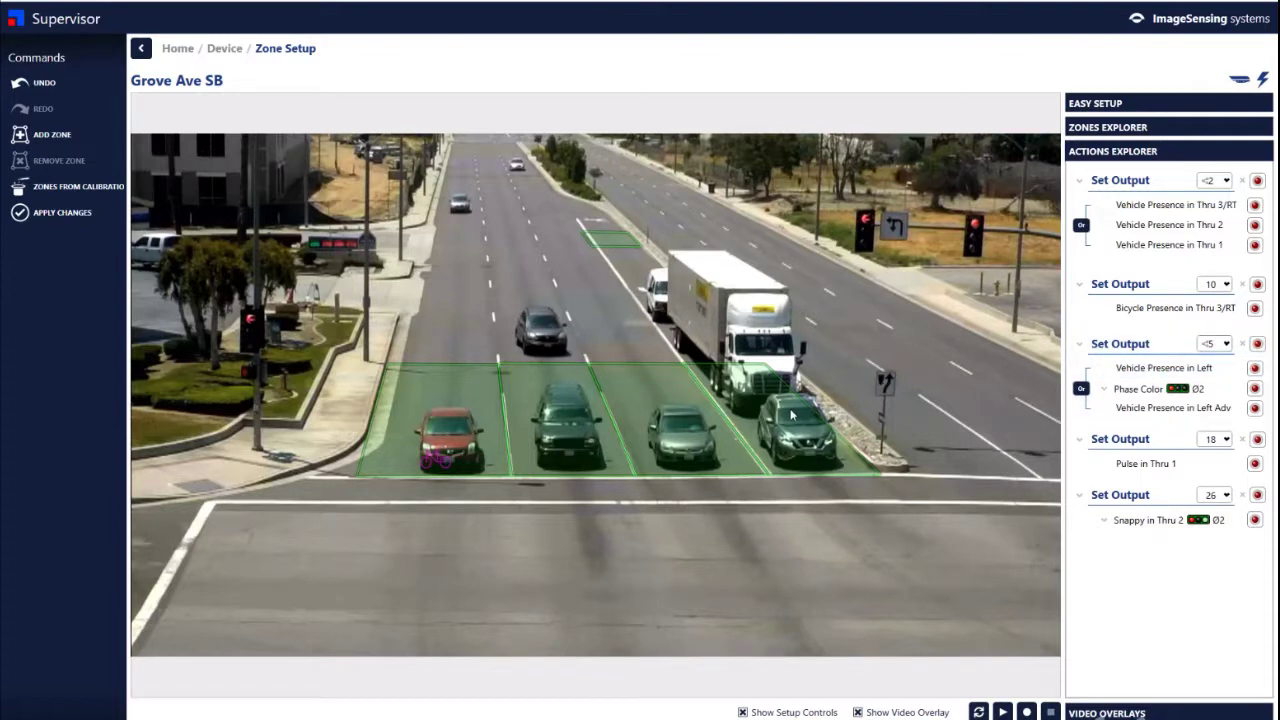
pyautogui.click(1105, 389)
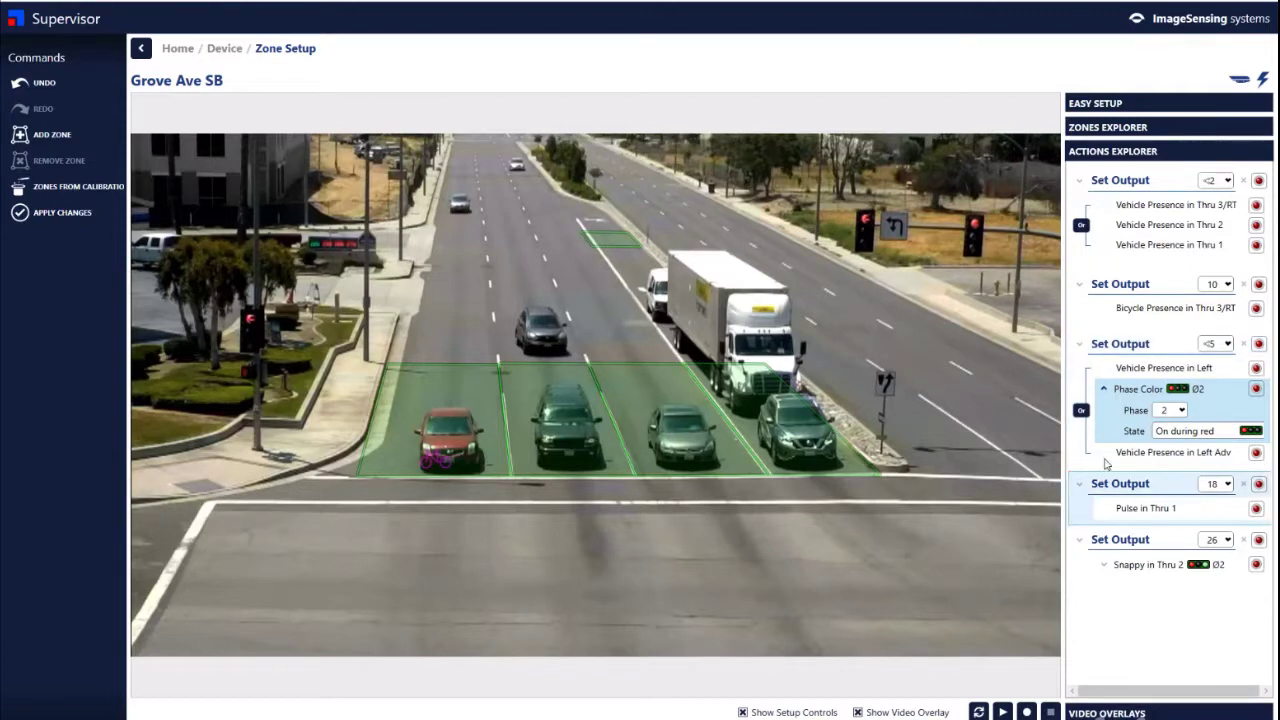
pyautogui.click(1181, 411)
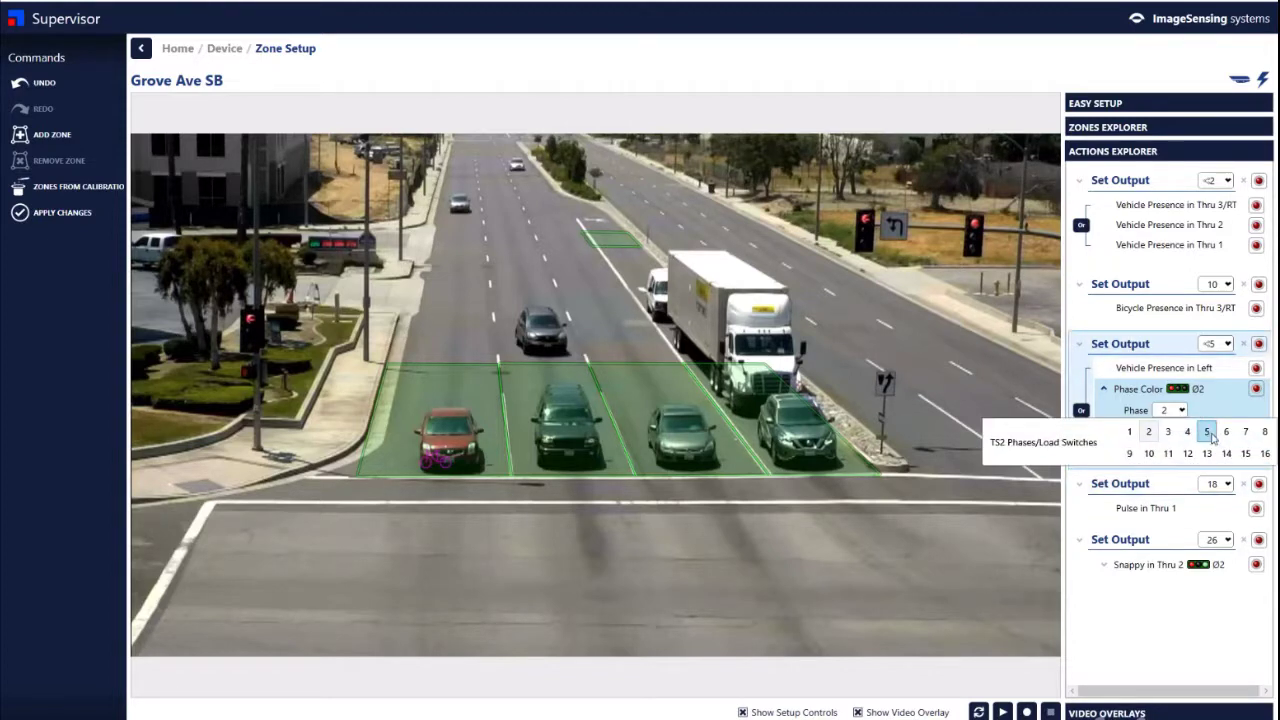
pyautogui.click(1206, 431)
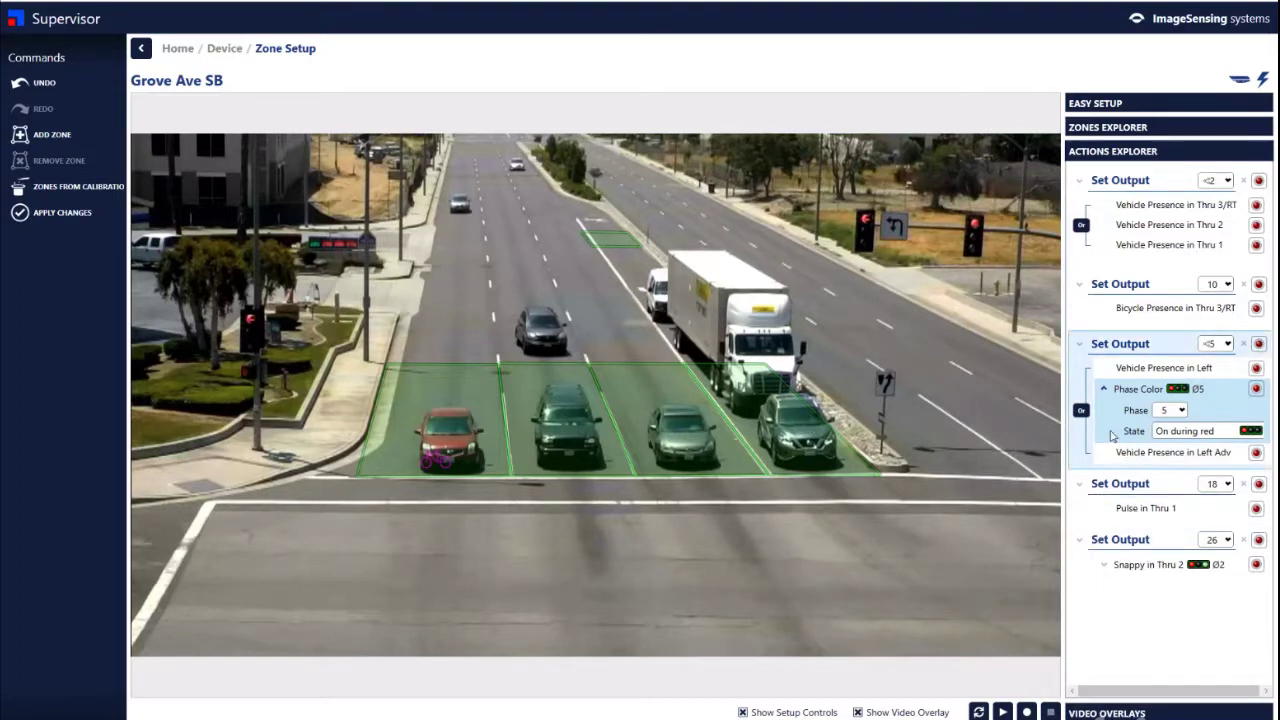
pyautogui.click(1104, 389)
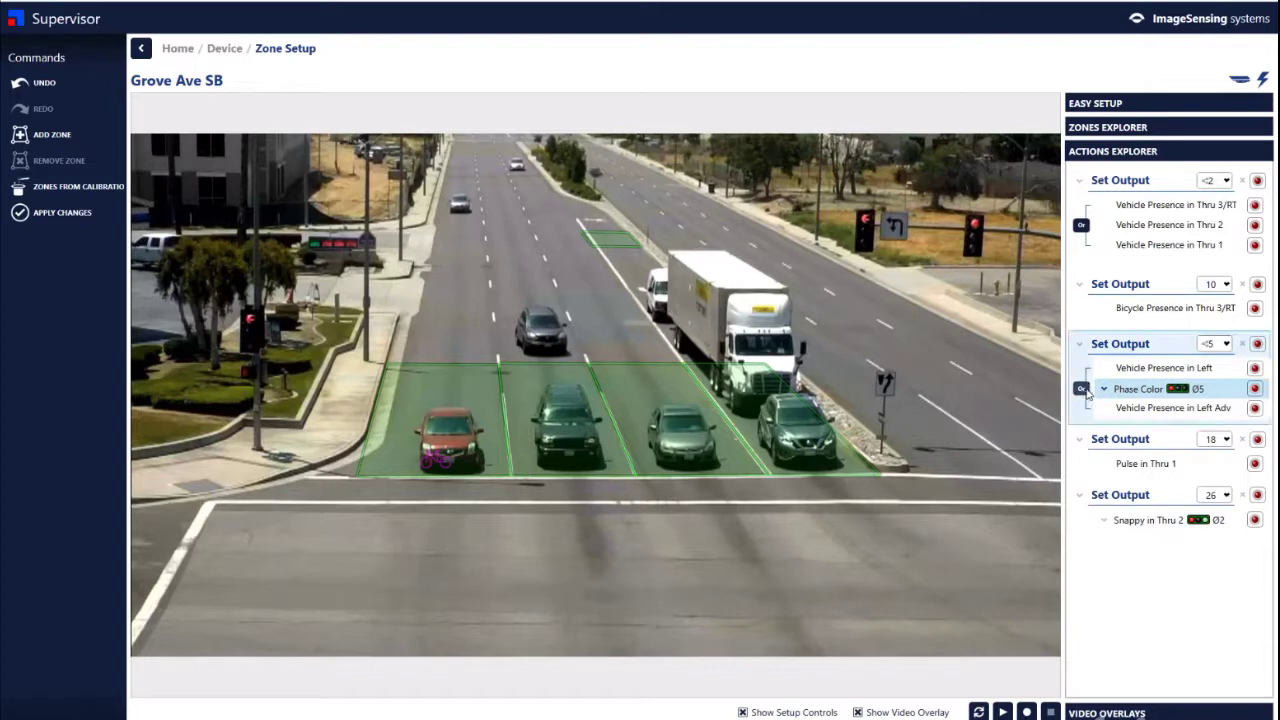
pyautogui.click(1081, 389)
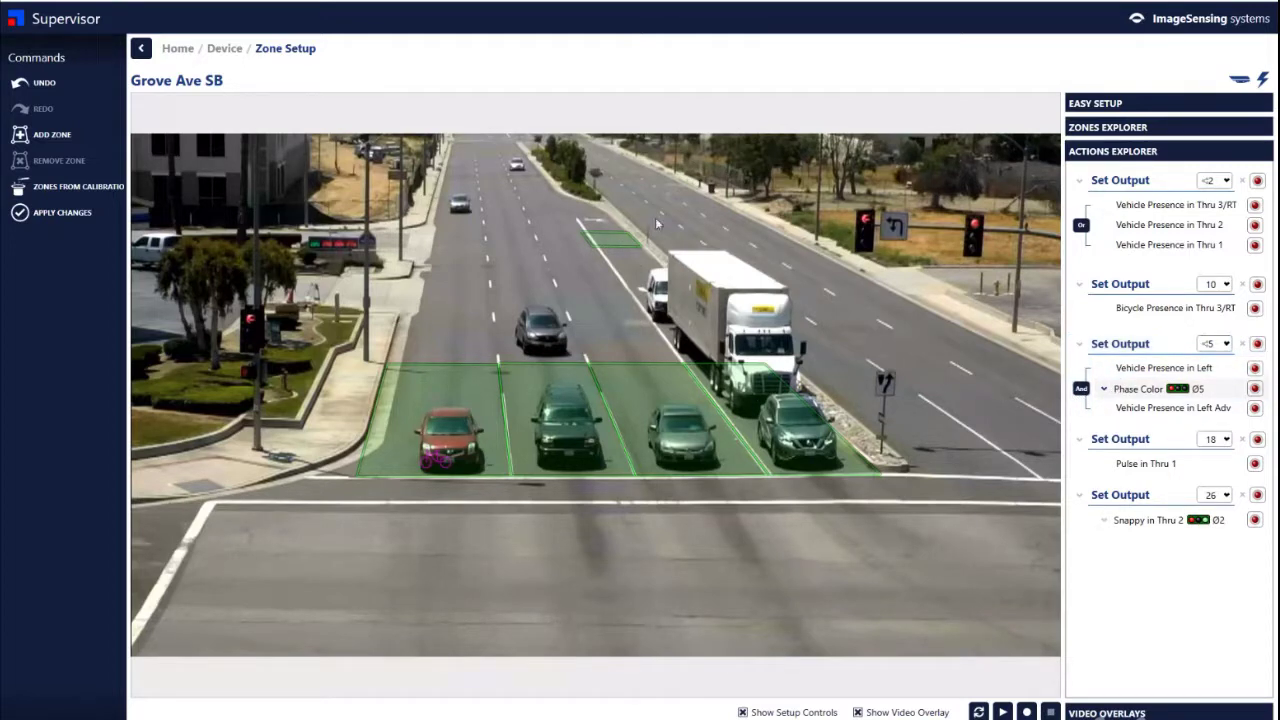
pyautogui.moveTo(1162, 390)
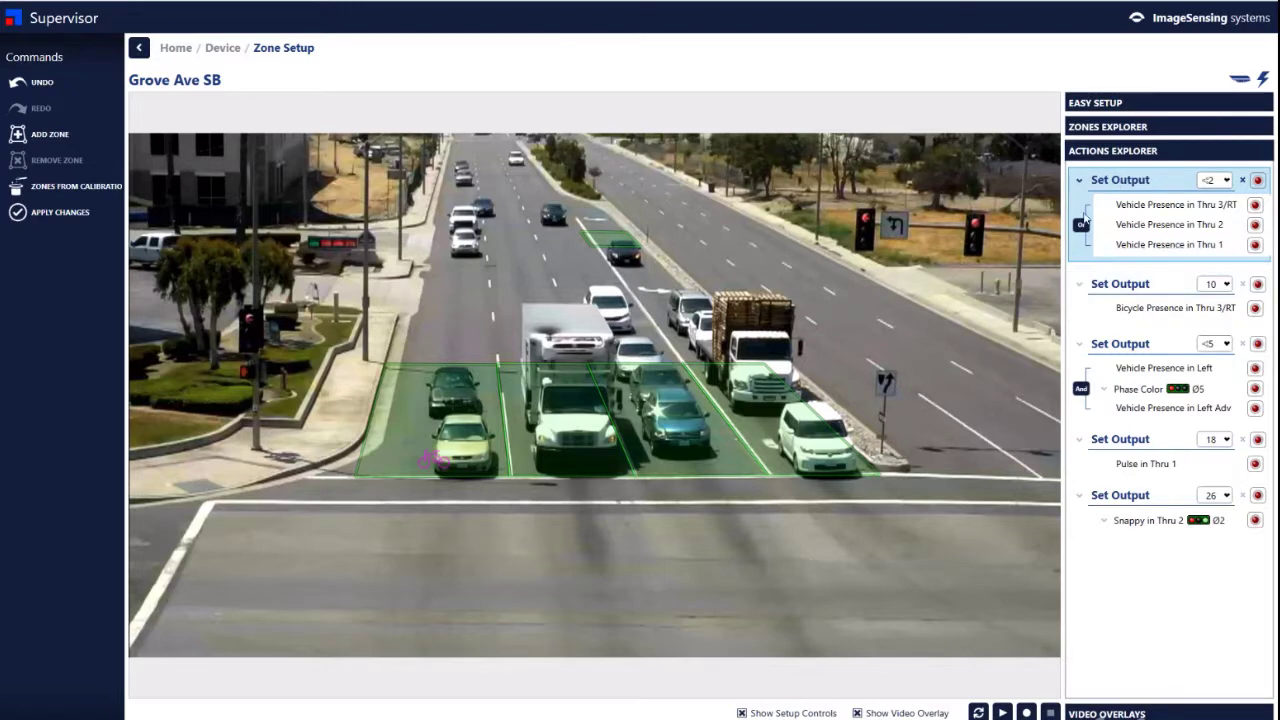
# Step: Try output 2's output options with phase 2 and Fixed contrast loss recall, and disable them again
pyautogui.click(1079, 182)
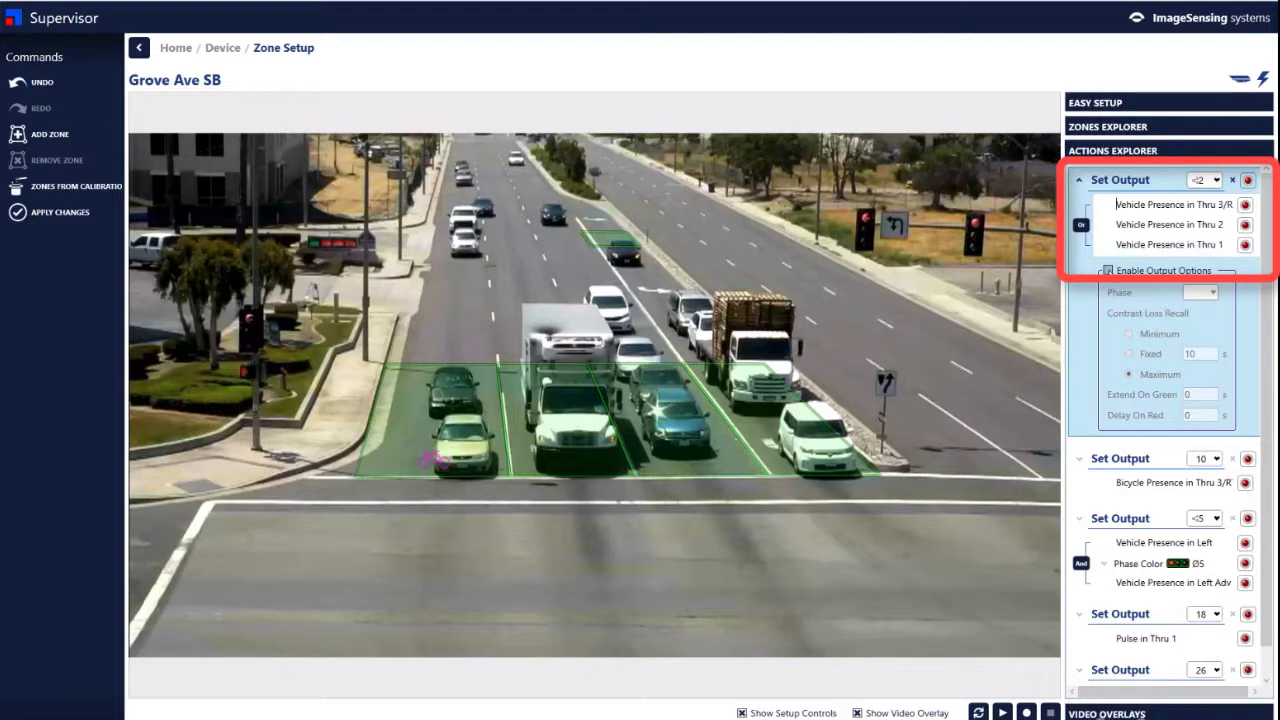
pyautogui.click(1107, 271)
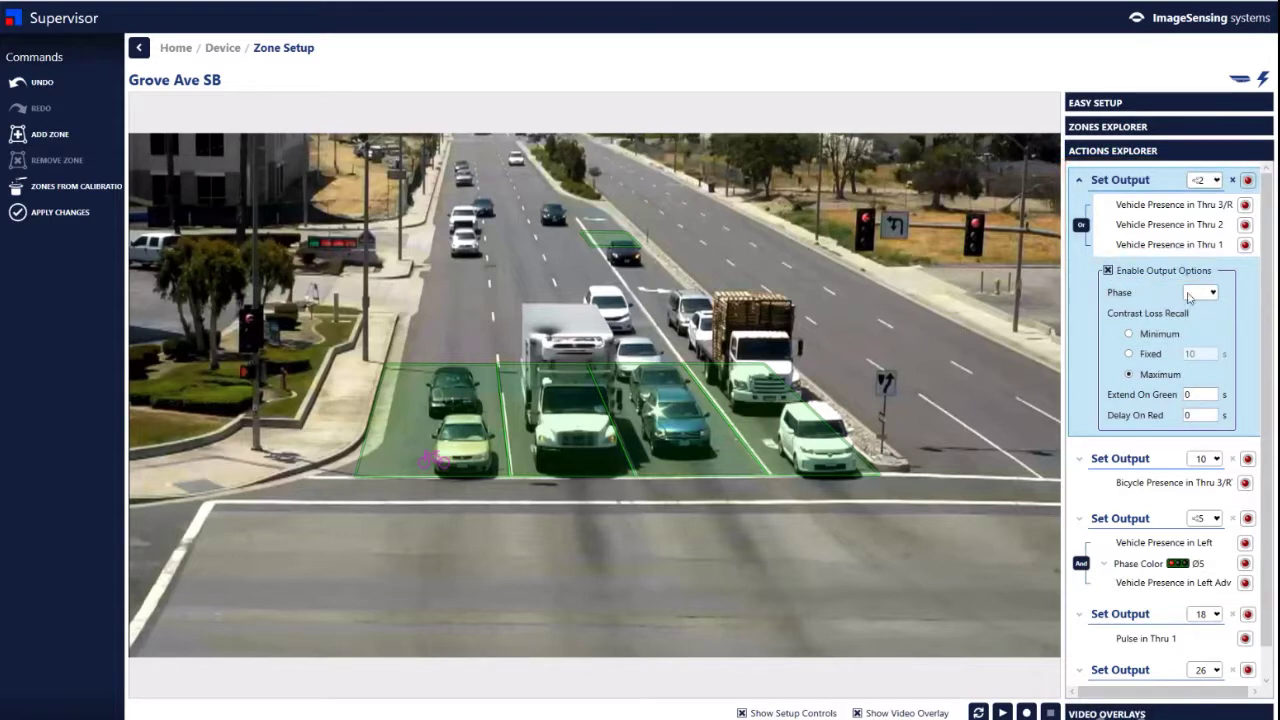
pyautogui.click(1213, 293)
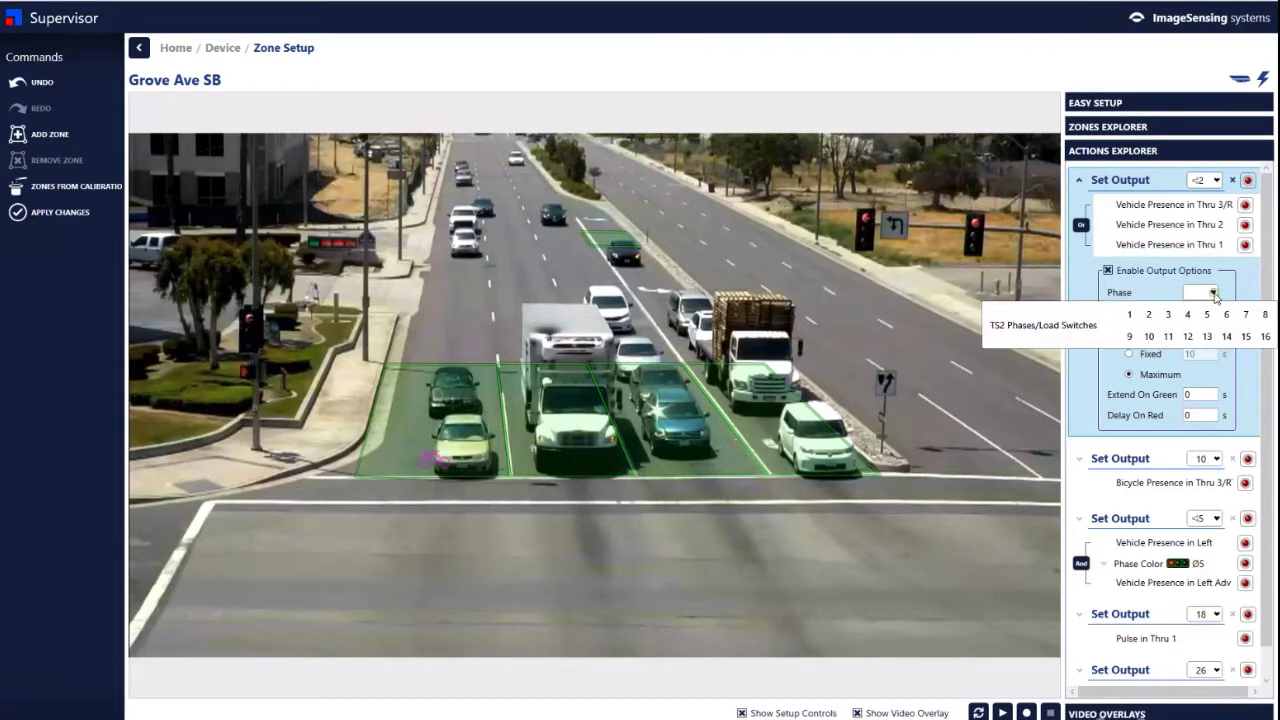
pyautogui.click(1150, 316)
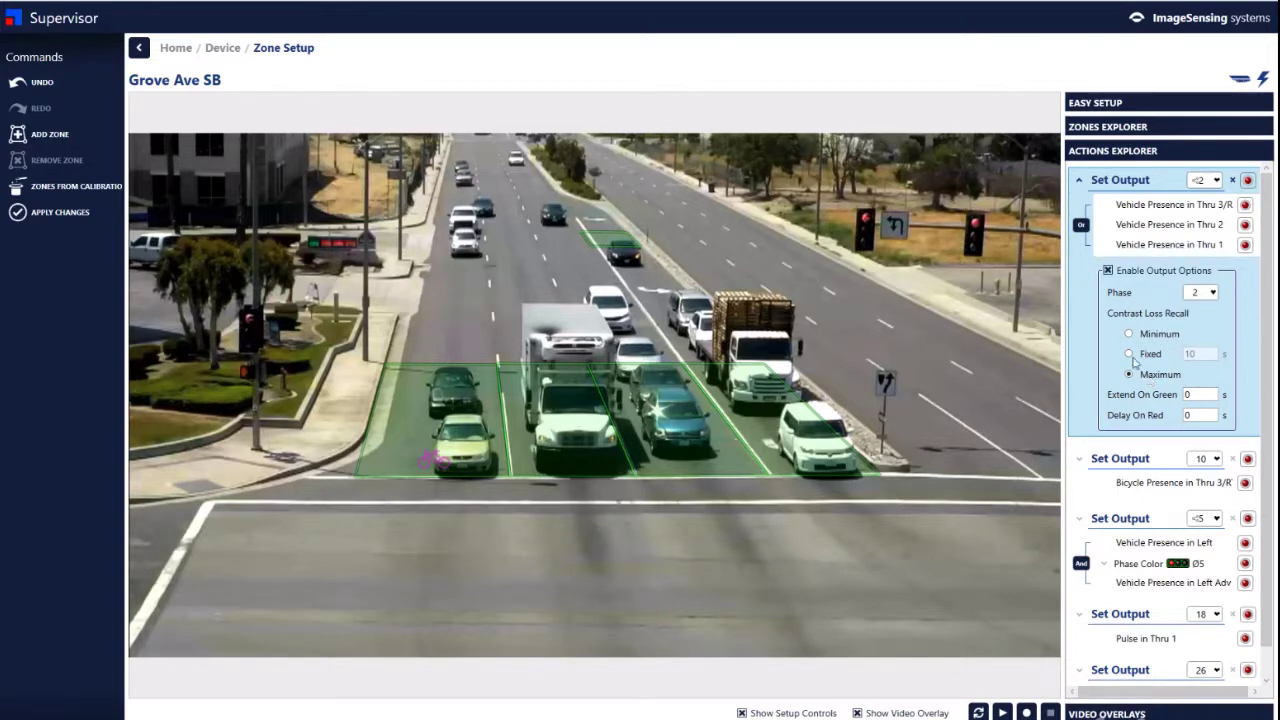
pyautogui.click(1129, 354)
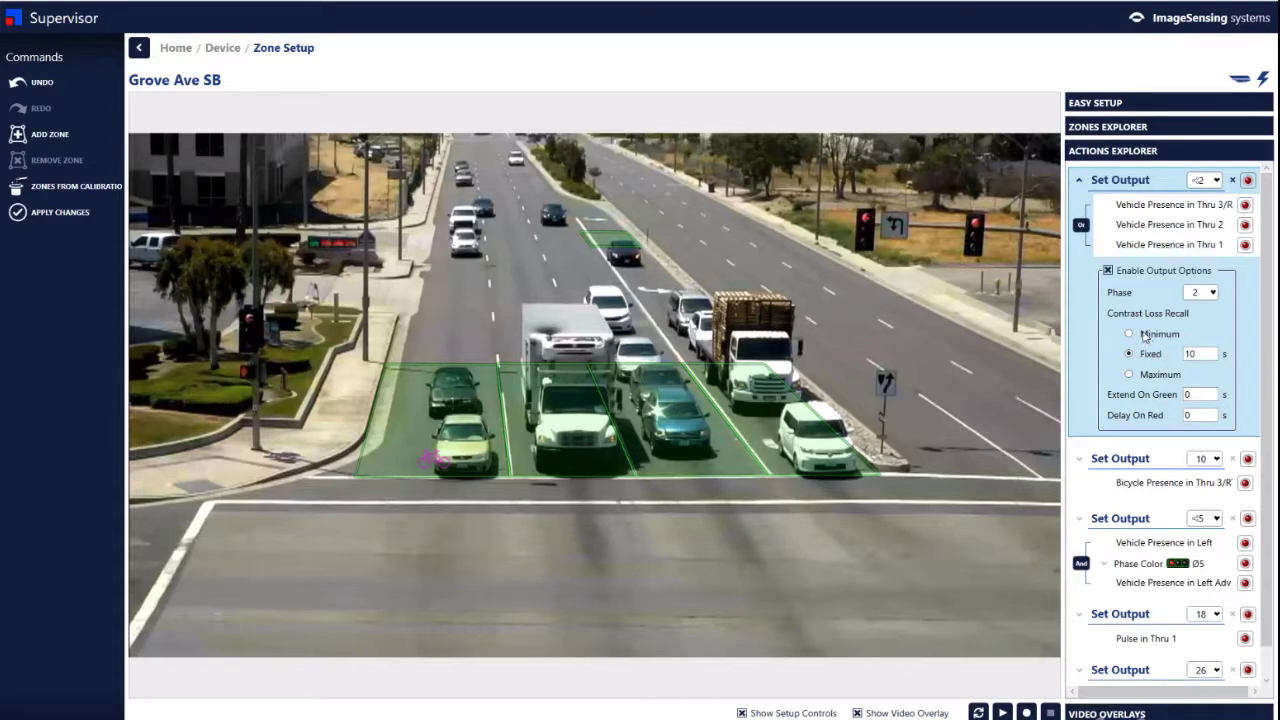
pyautogui.doubleClick(1193, 394)
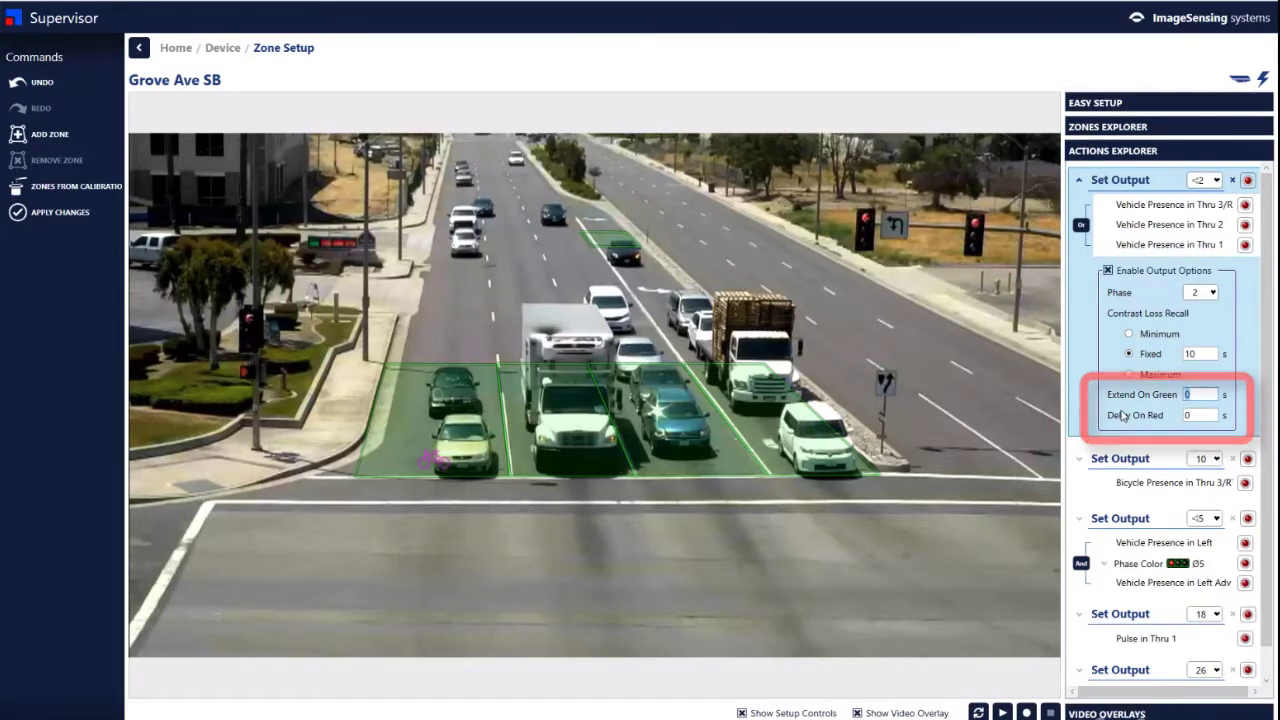
pyautogui.click(1108, 271)
pyautogui.click(1080, 181)
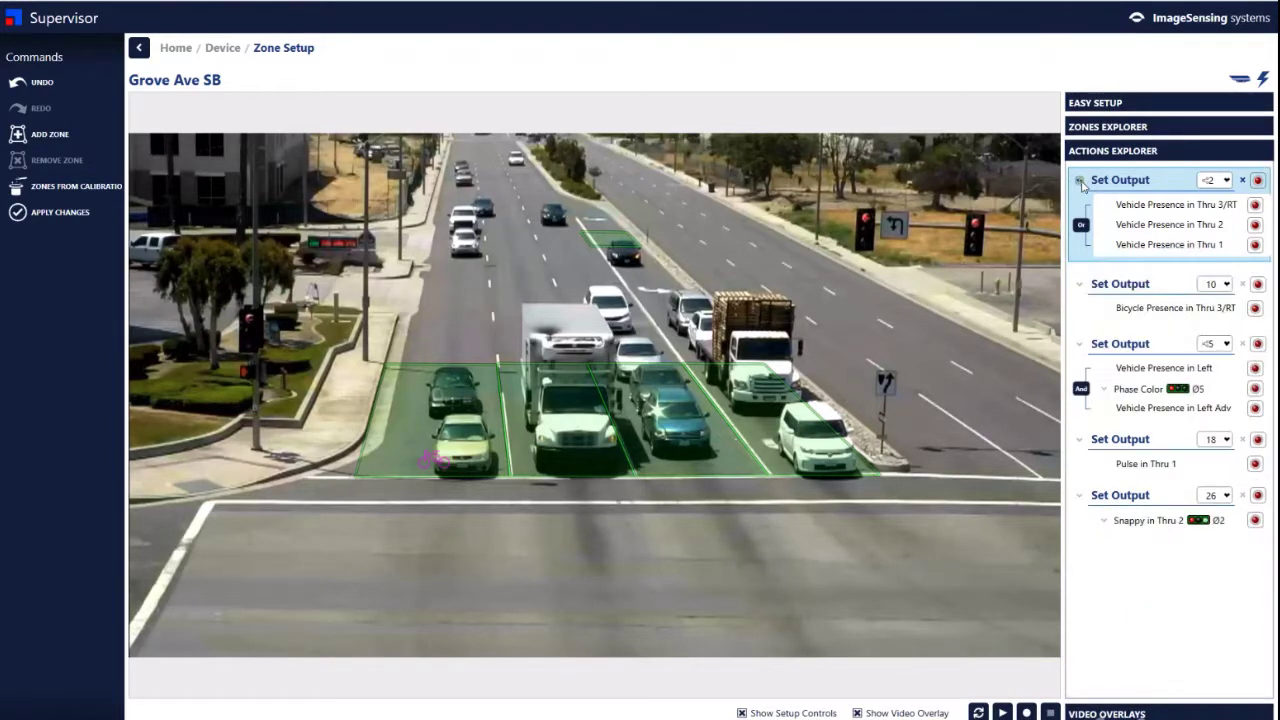
# Step: Display the output 2 LED label on the video and place it just below the Thru 3/RT zone's stop line
pyautogui.click(1258, 180)
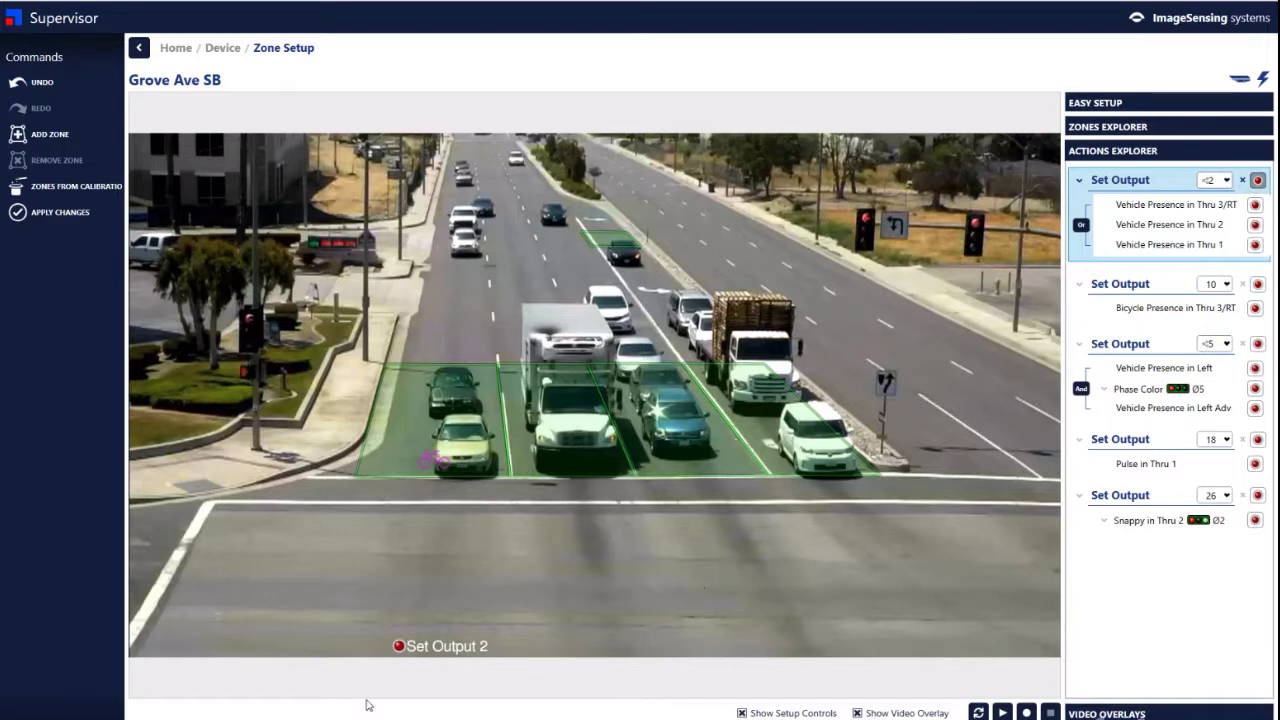
pyautogui.click(396, 646)
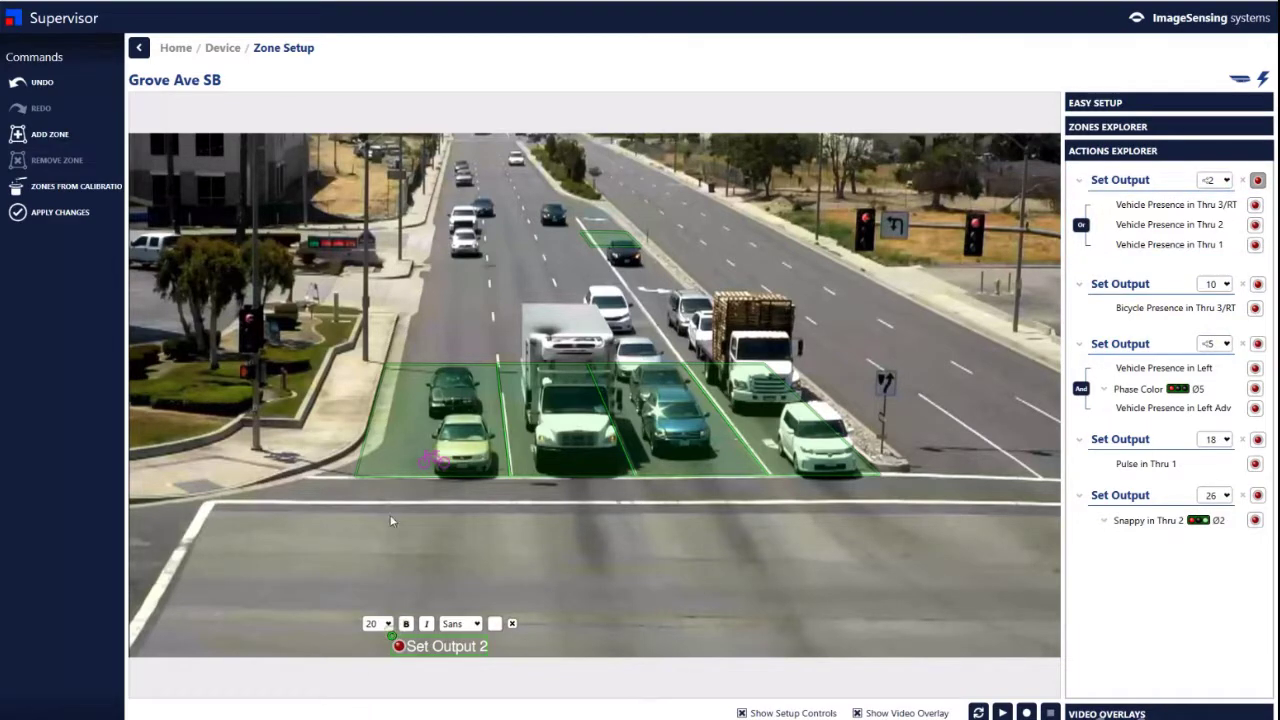
pyautogui.moveTo(392, 637); pyautogui.dragTo(384, 493)
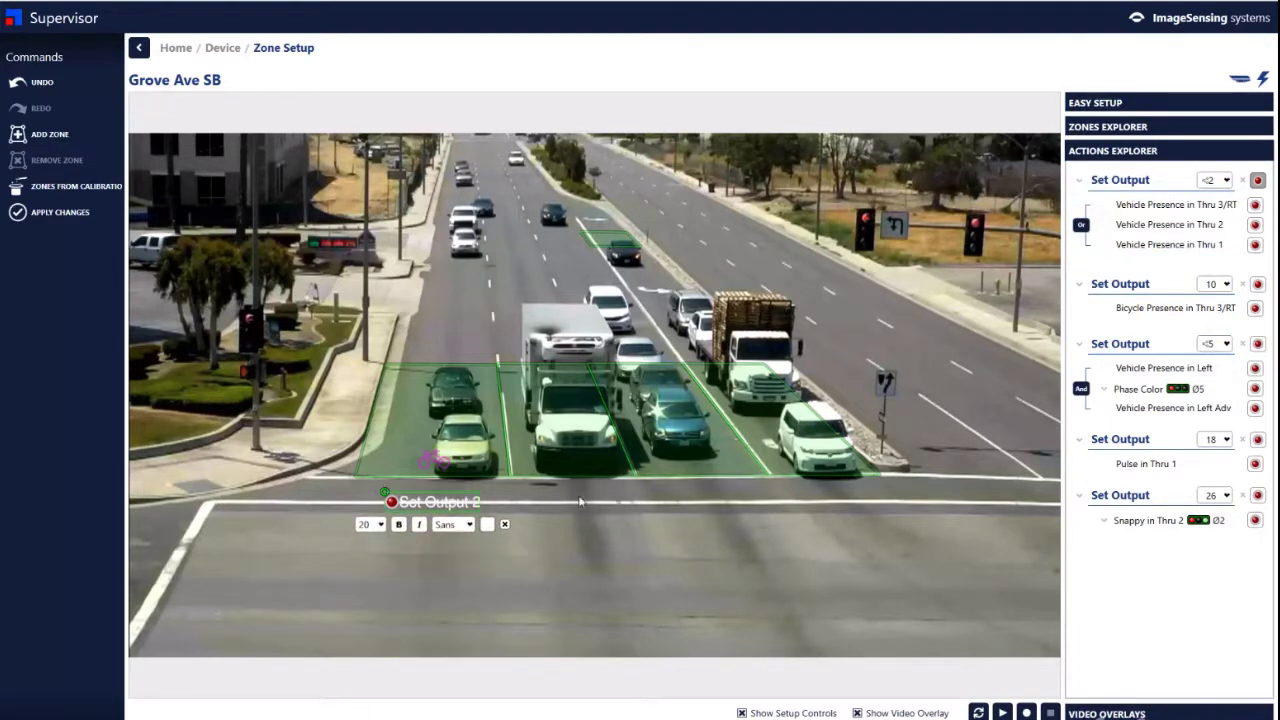
# Step: Display the output 18 LED label on the video and place it at the stop line below the Thru 1 and Left zones
pyautogui.click(1258, 441)
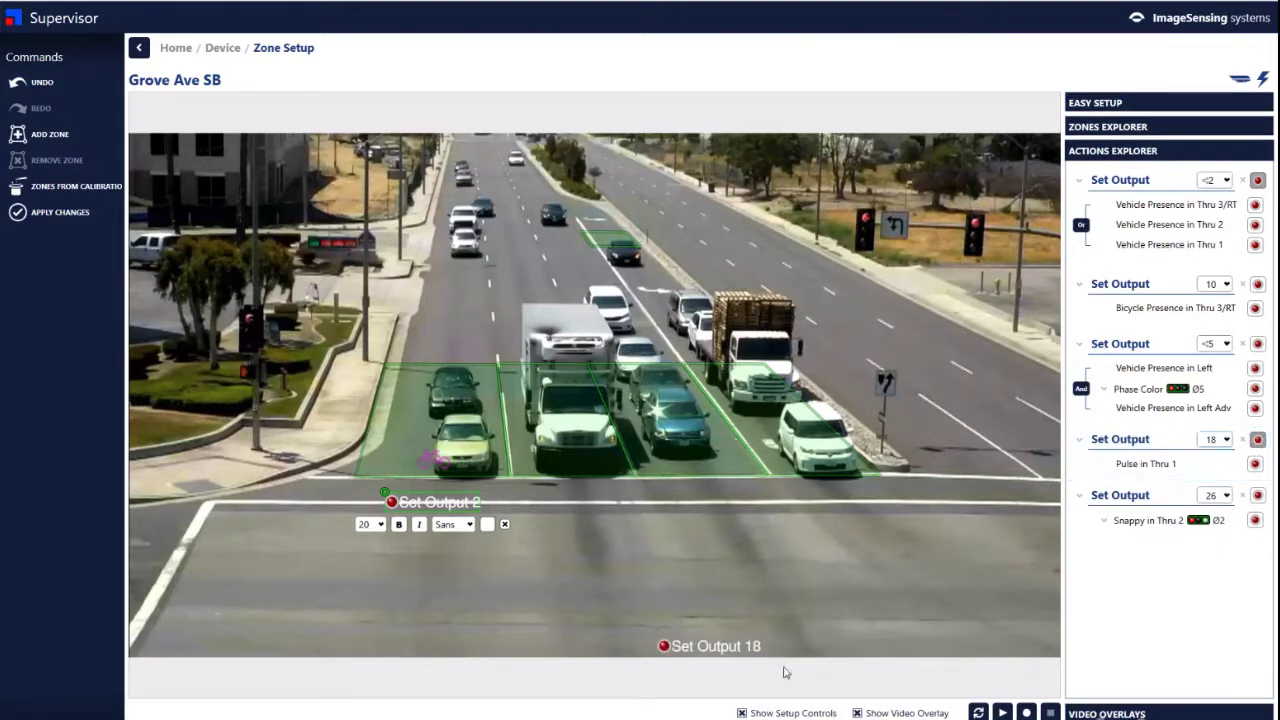
pyautogui.click(660, 640)
pyautogui.moveTo(660, 637); pyautogui.dragTo(674, 494)
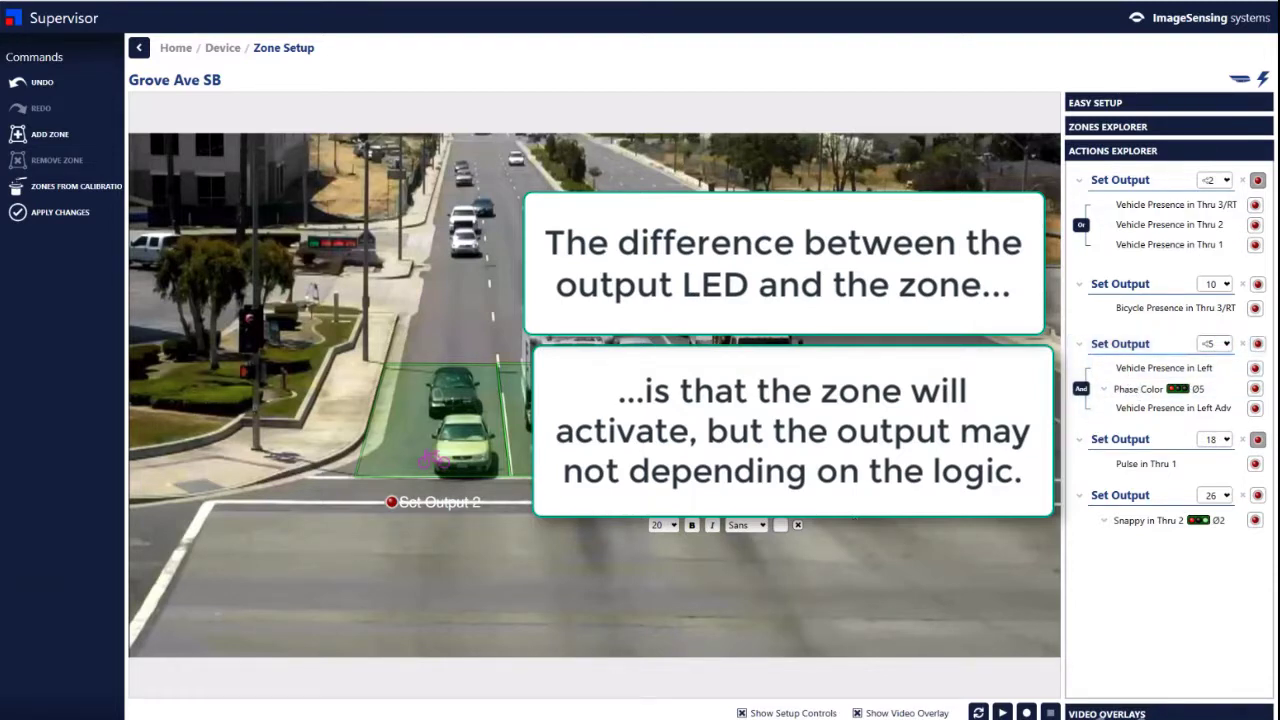
# Step: Enable the video overlays for the device name, system time and firmware version
pyautogui.click(1108, 713)
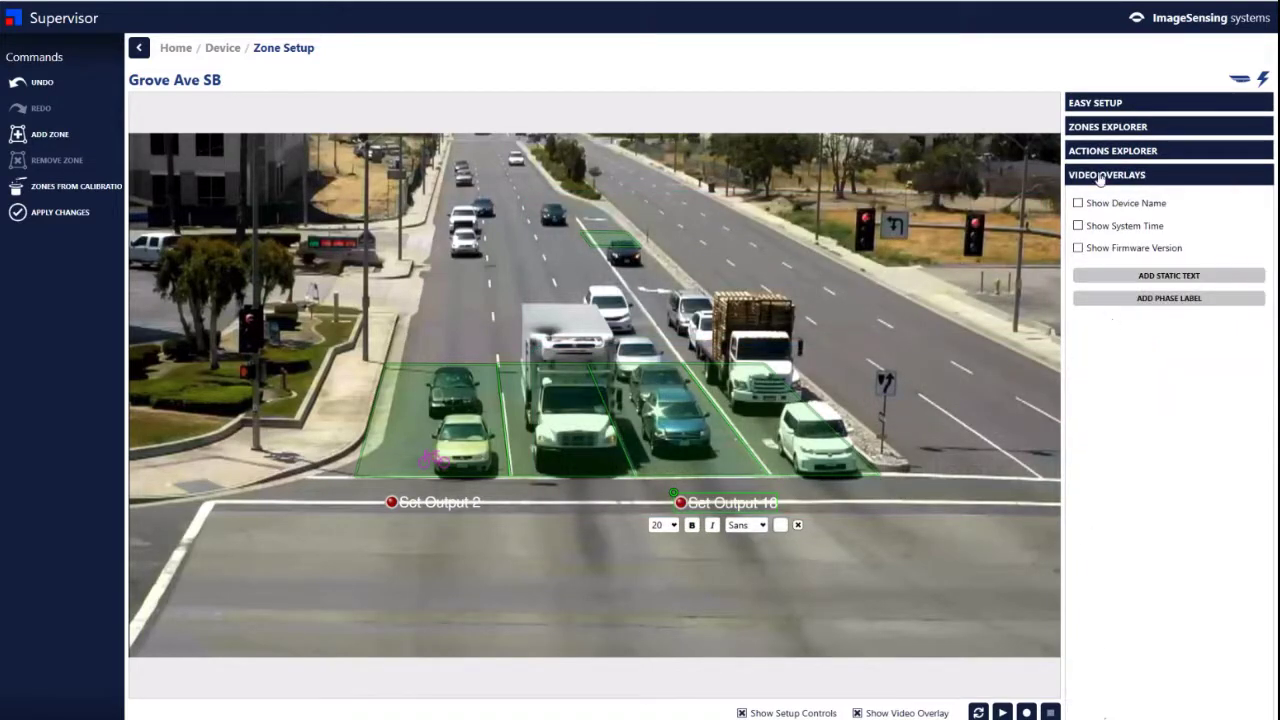
pyautogui.click(1078, 203)
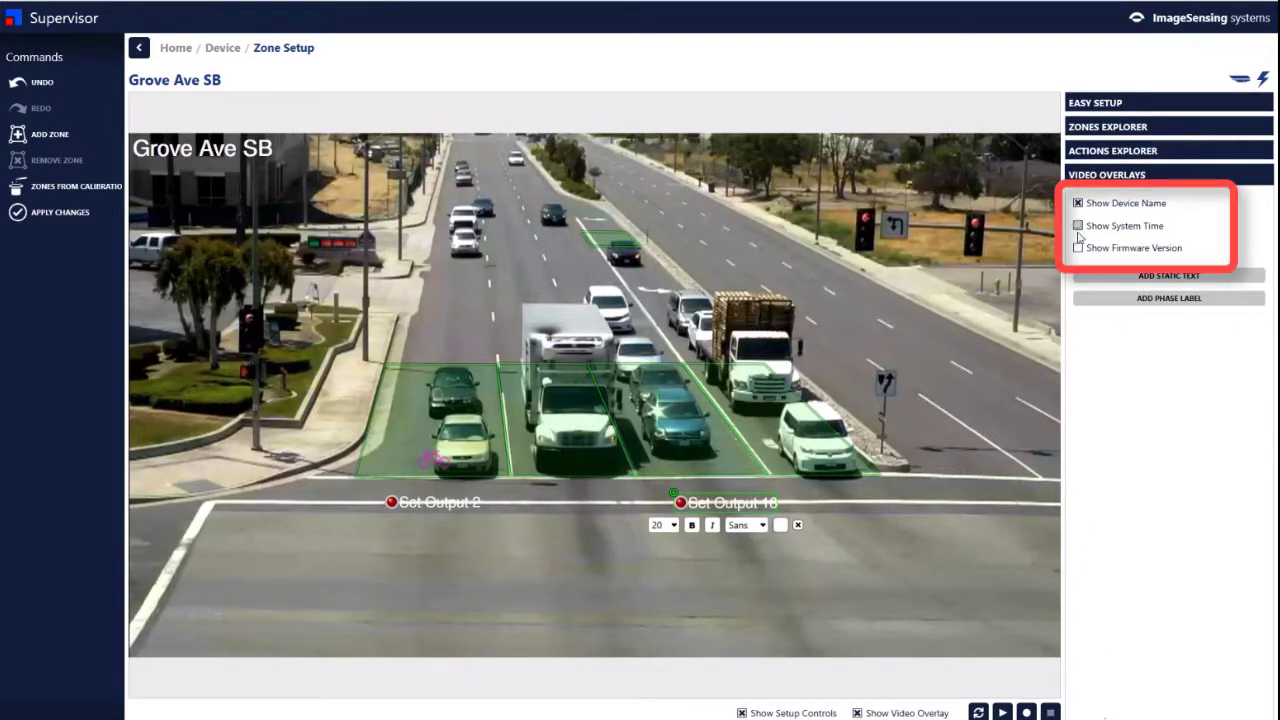
pyautogui.click(1078, 227)
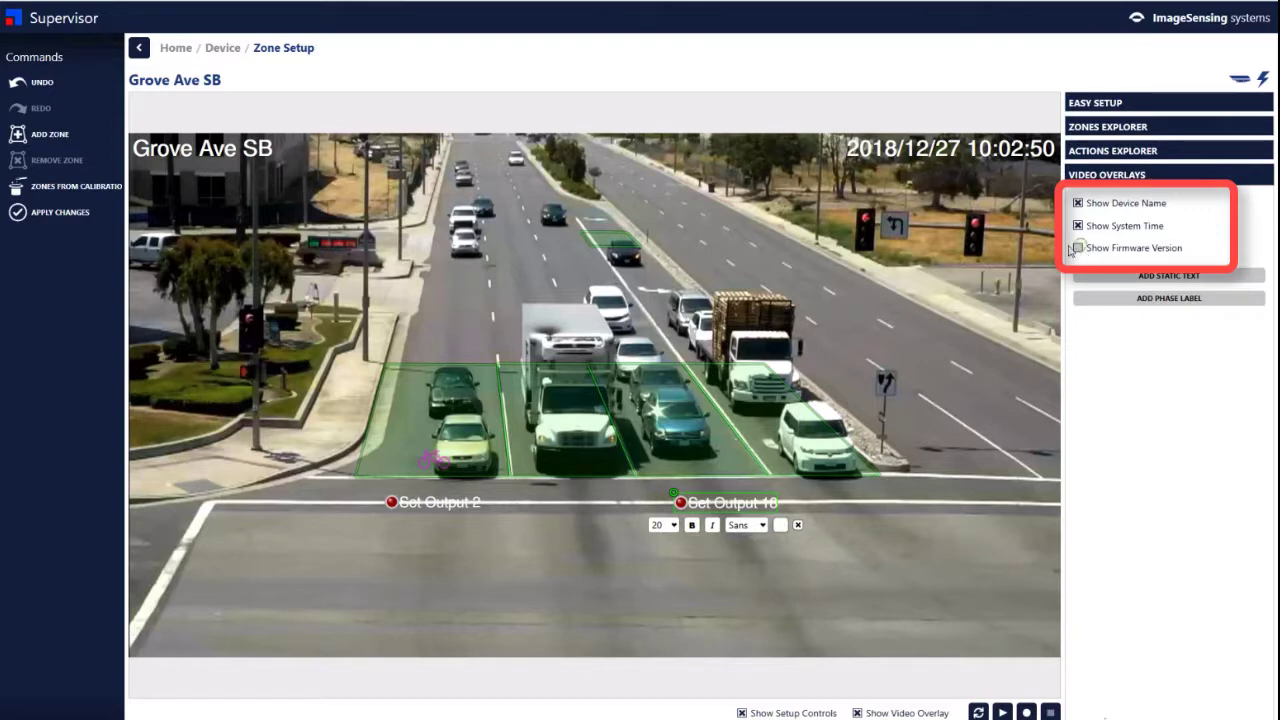
pyautogui.click(1078, 248)
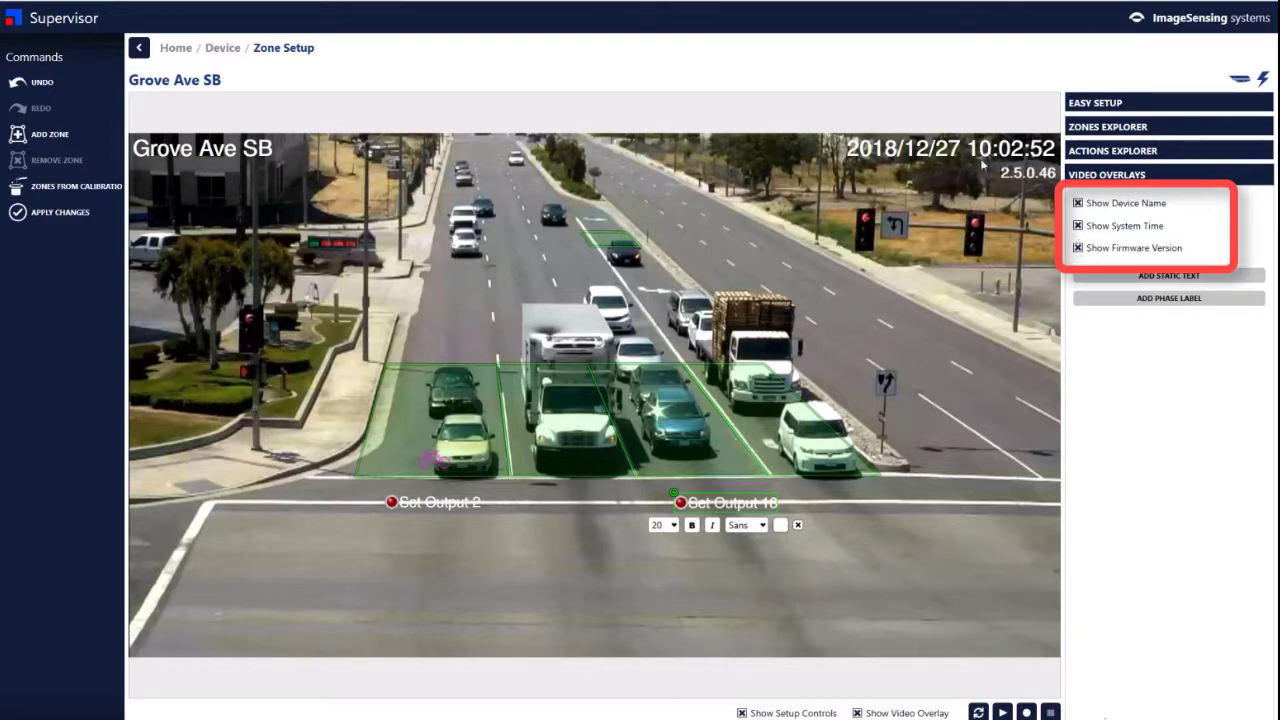
# Step: Try a static text overlay on the road upstream of the zones and remove it
pyautogui.click(1080, 278)
pyautogui.click(616, 410)
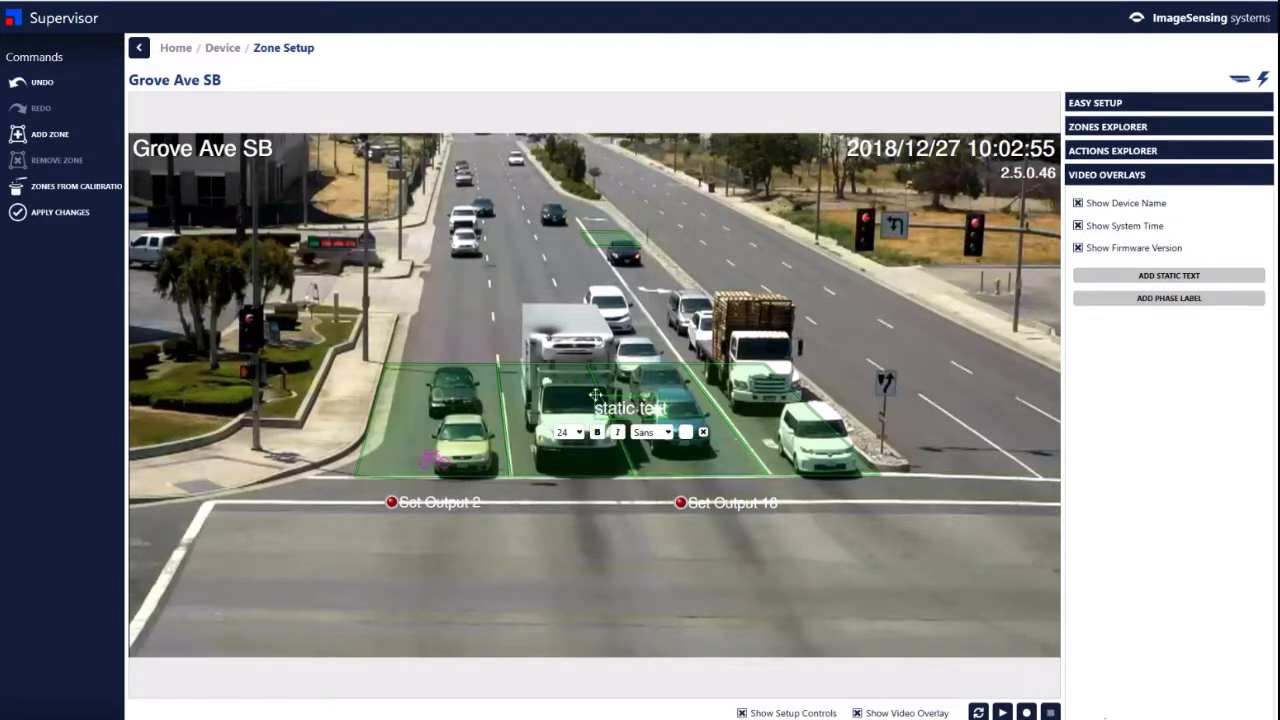
pyautogui.moveTo(595, 396); pyautogui.dragTo(534, 250)
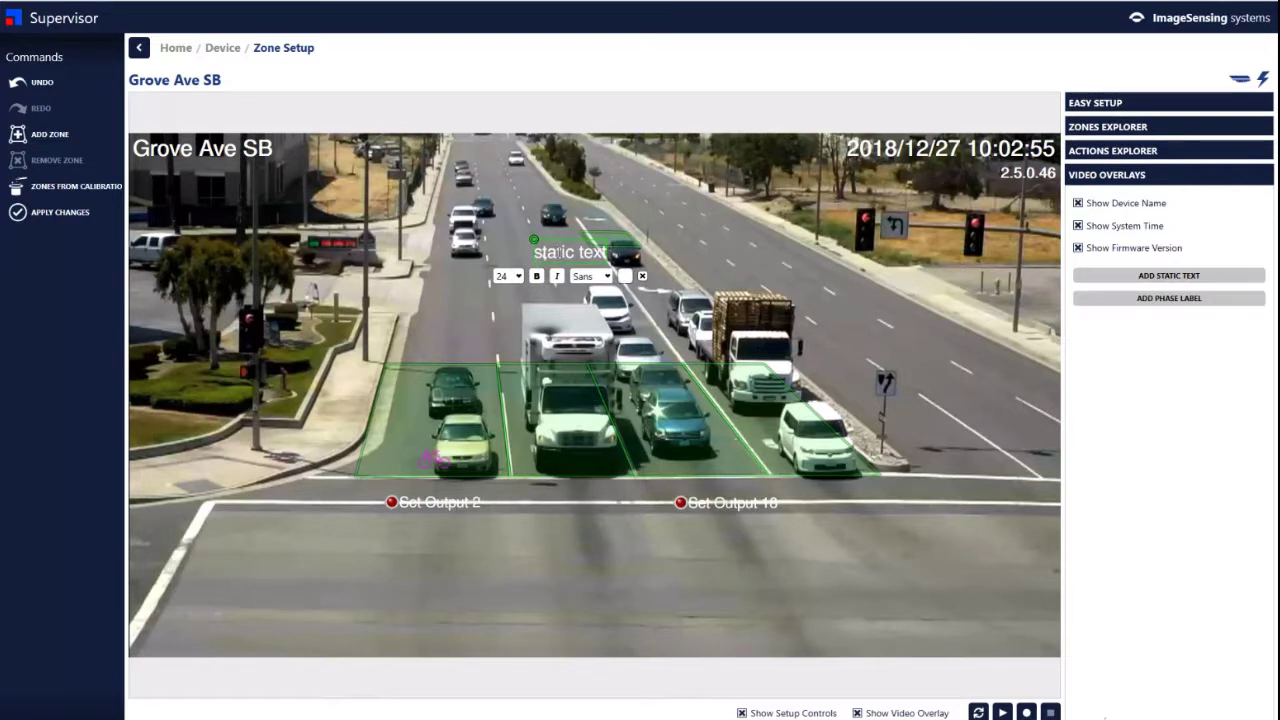
pyautogui.click(642, 276)
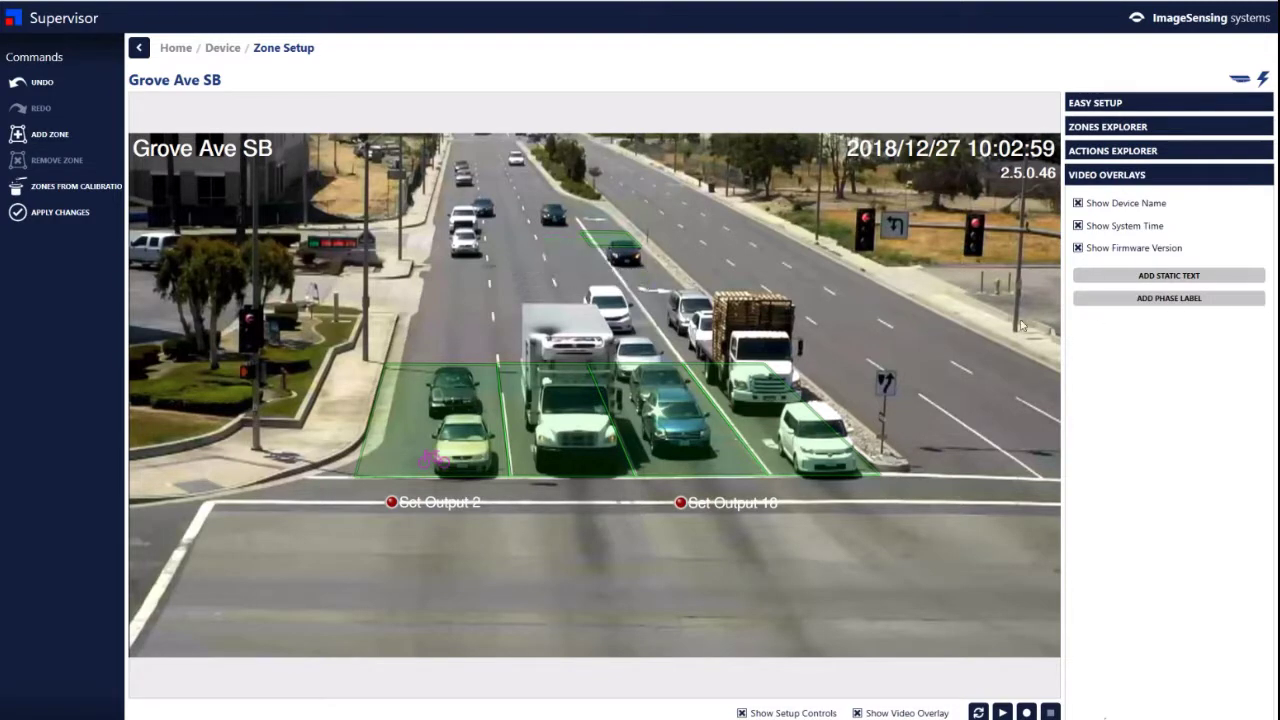
# Step: Add a phase label overlay beside the roadside traffic signal near the sidewalk and assign it to phase 2
pyautogui.click(1130, 305)
pyautogui.click(594, 396)
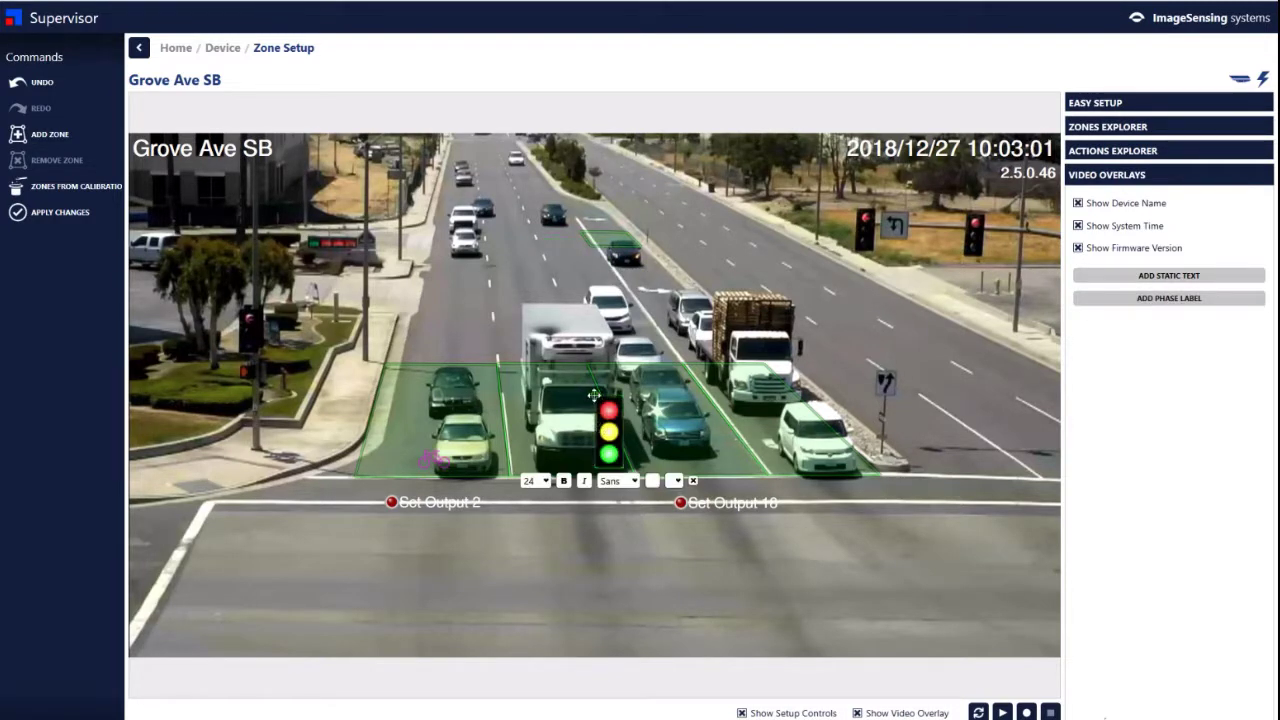
pyautogui.moveTo(594, 396); pyautogui.dragTo(259, 336)
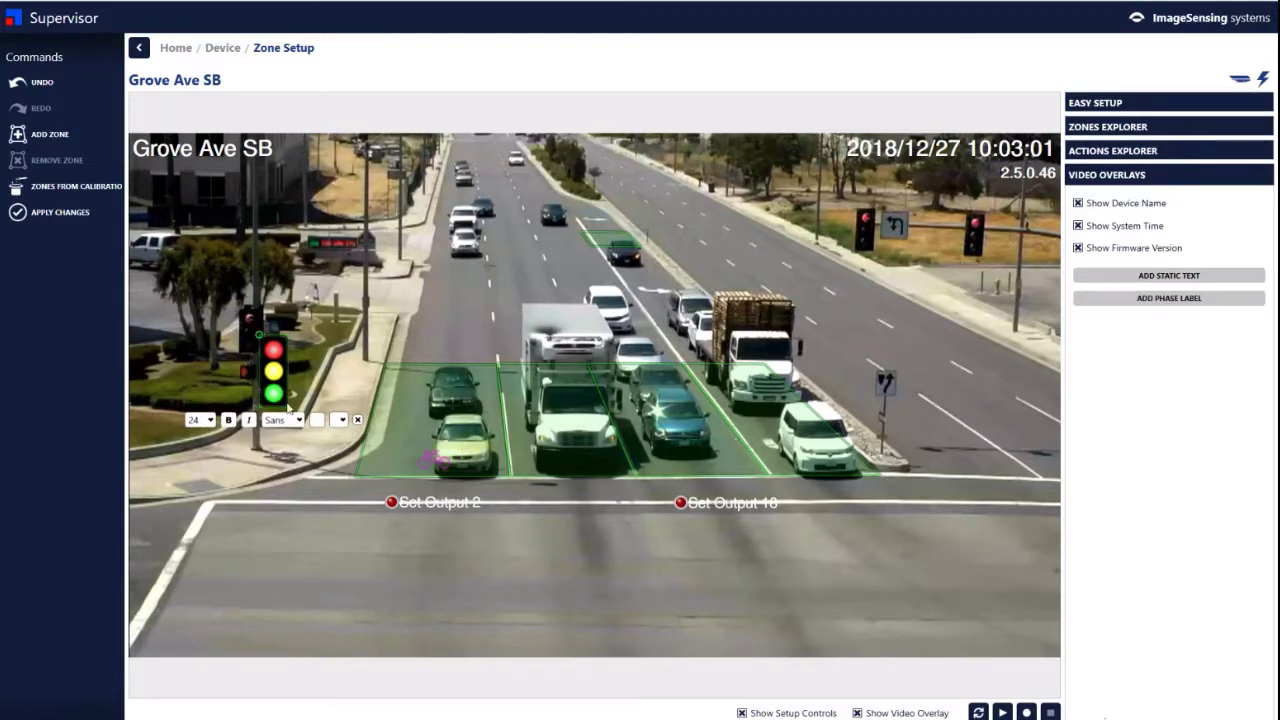
pyautogui.click(341, 421)
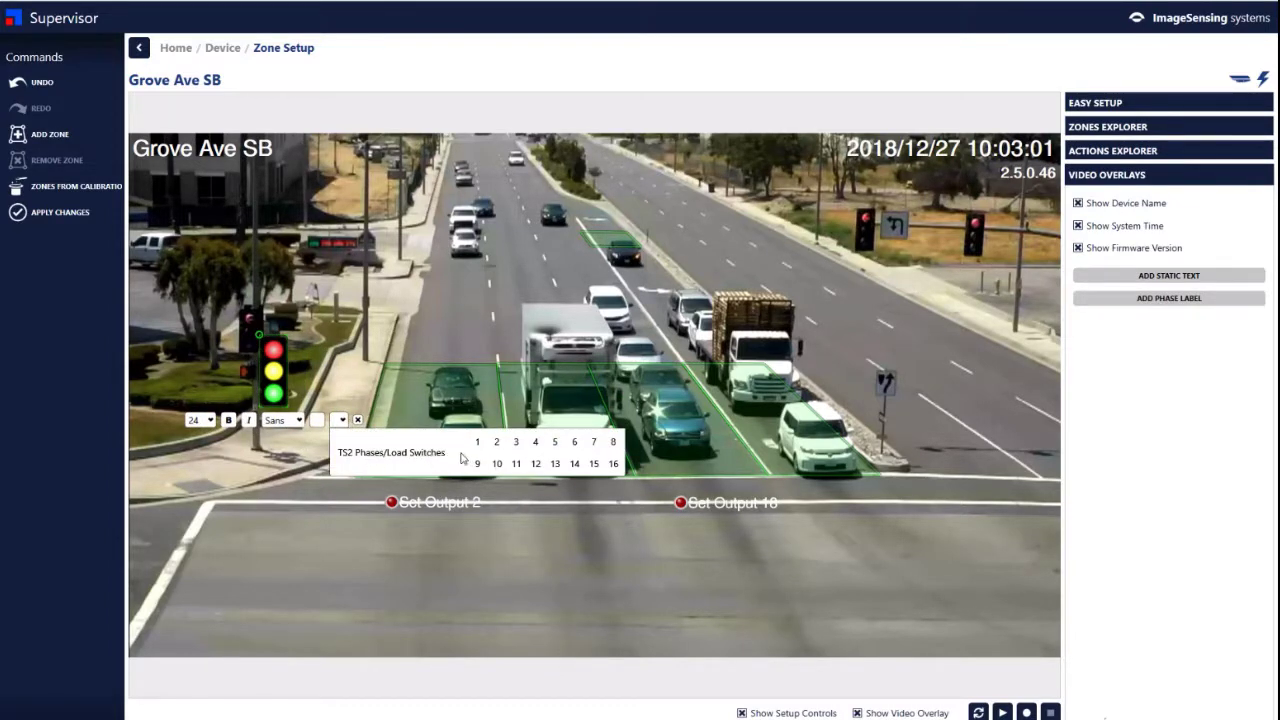
pyautogui.click(496, 443)
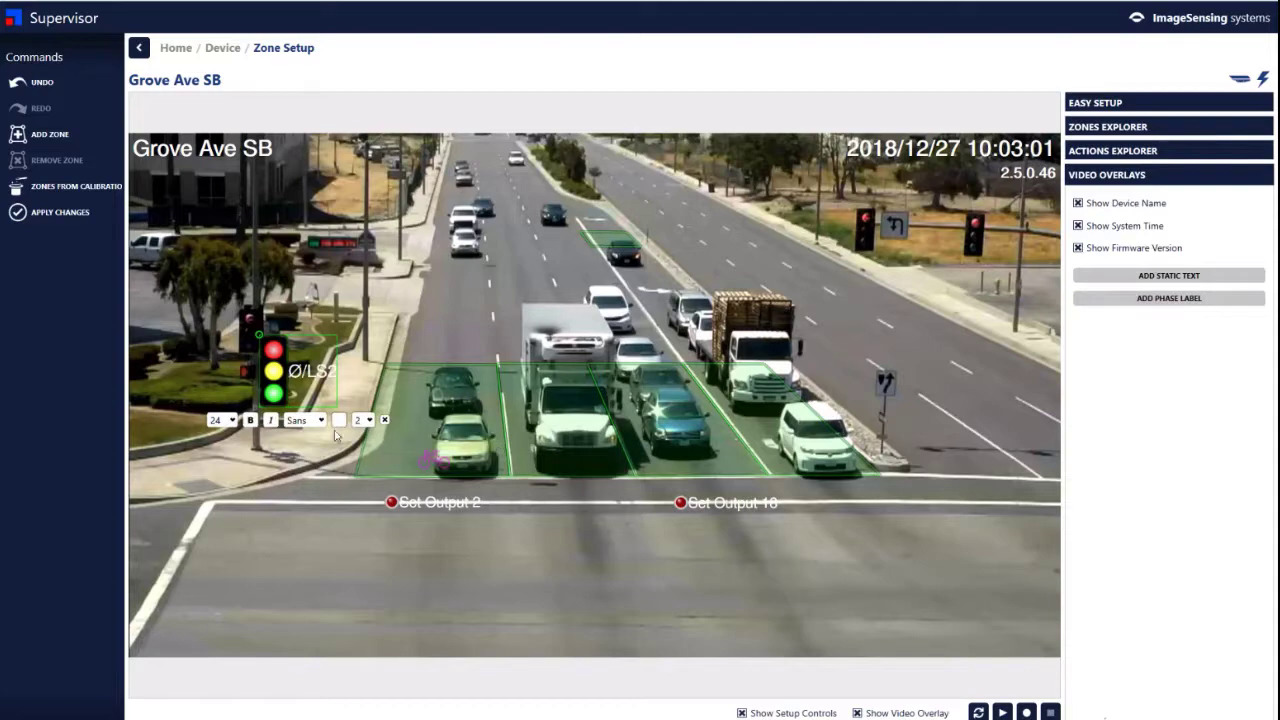